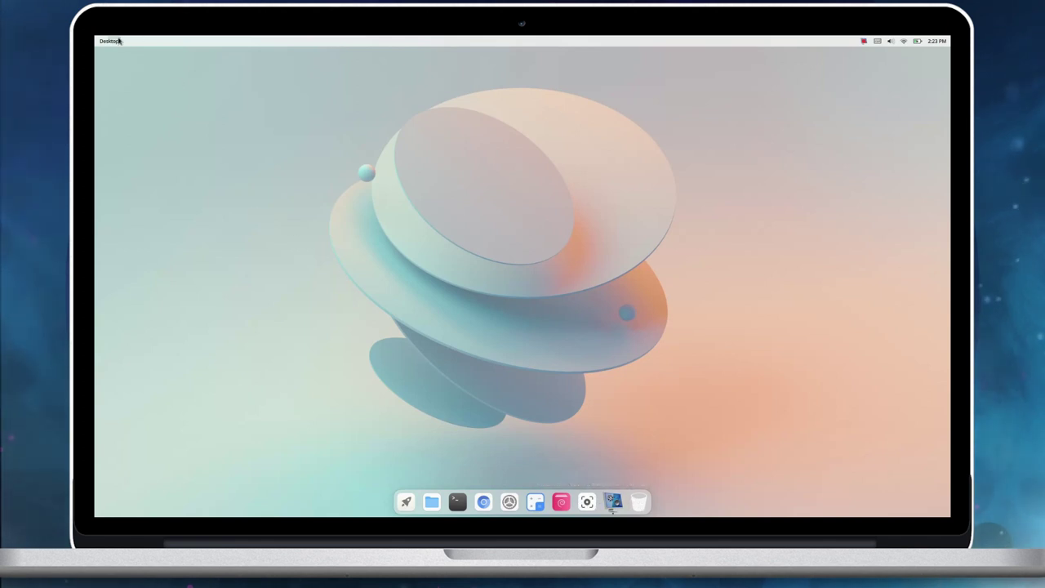
Examine the actions offered for the desktop background and browse the installed applications in the launcher.
{"action": "right_click", "coordinate": [455, 155]}
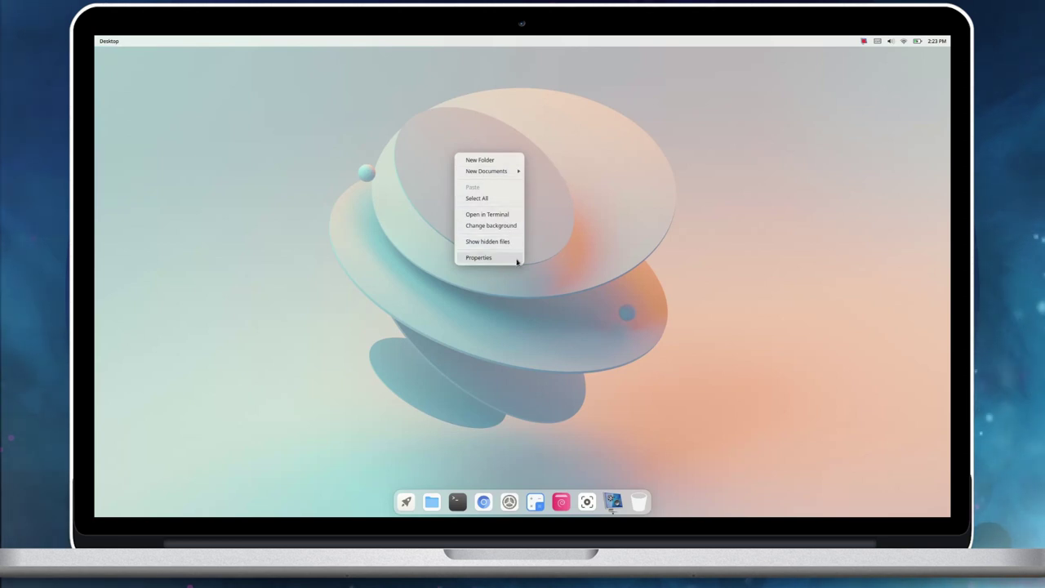
{"action": "left_click", "coordinate": [427, 348]}
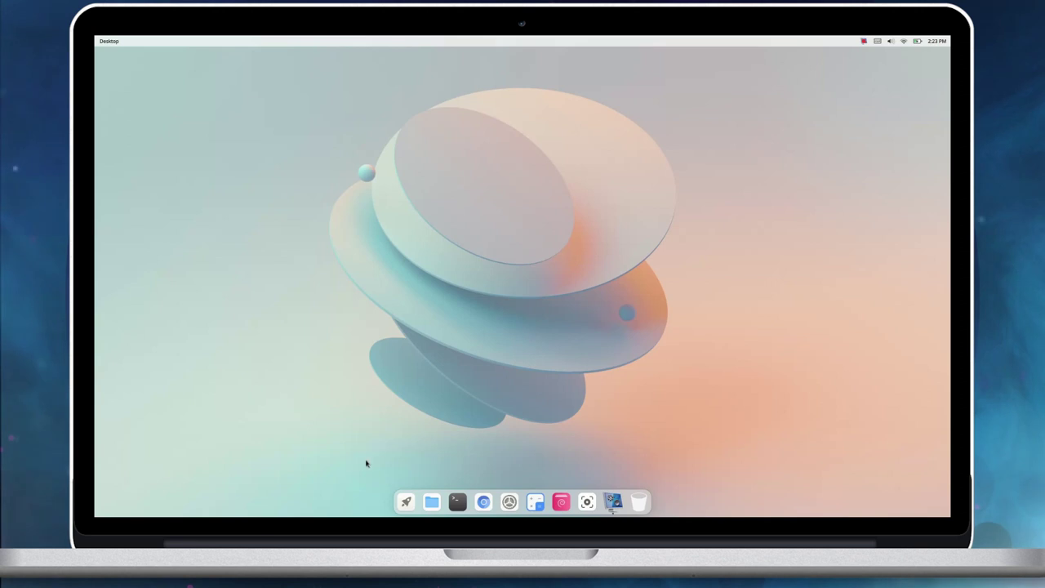
{"action": "left_click", "coordinate": [406, 503]}
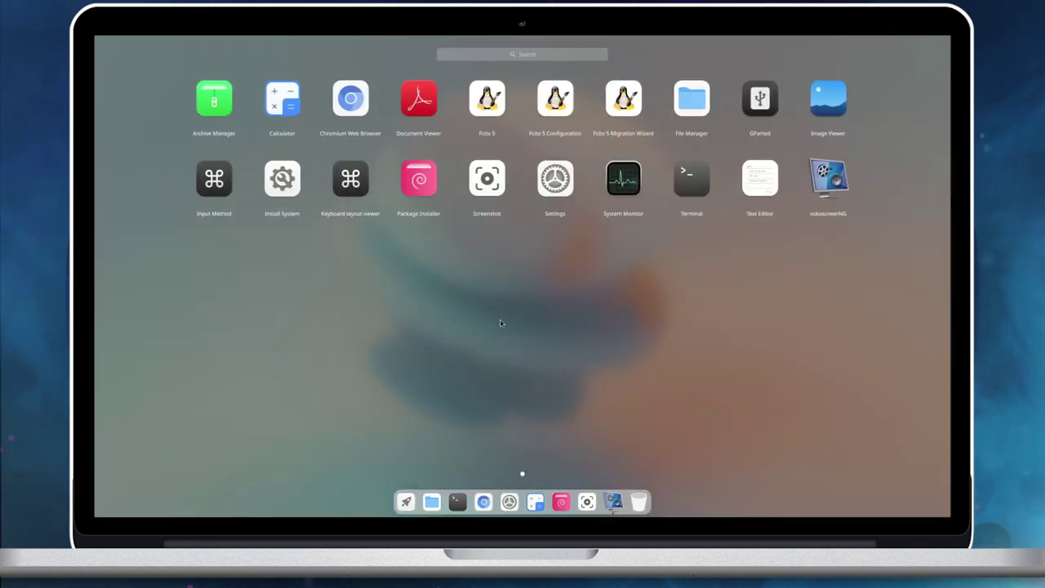
{"action": "left_click_drag", "start_coordinate": [673, 318], "coordinate": [435, 329]}
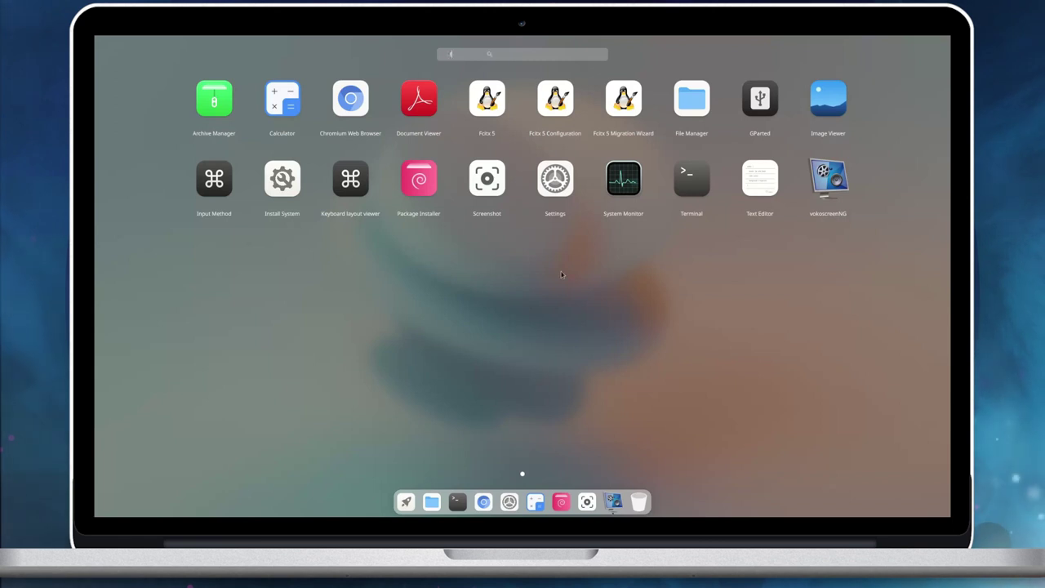
Search the application launcher for "file" and "termin", and return to the desktop.
{"action": "type", "text": "file"}
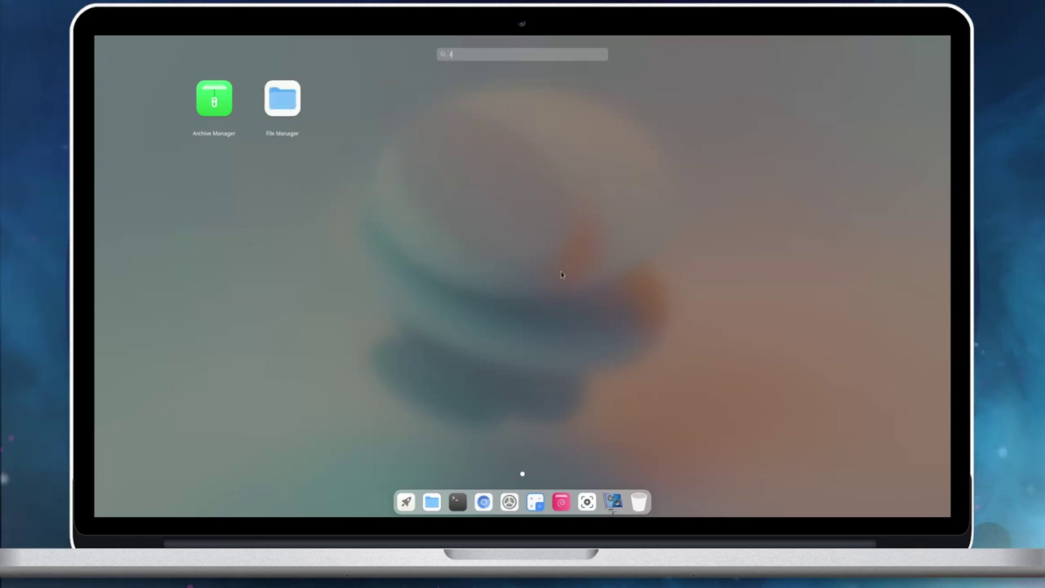
{"action": "key", "text": "BackSpace"}
{"action": "type", "text": "termin"}
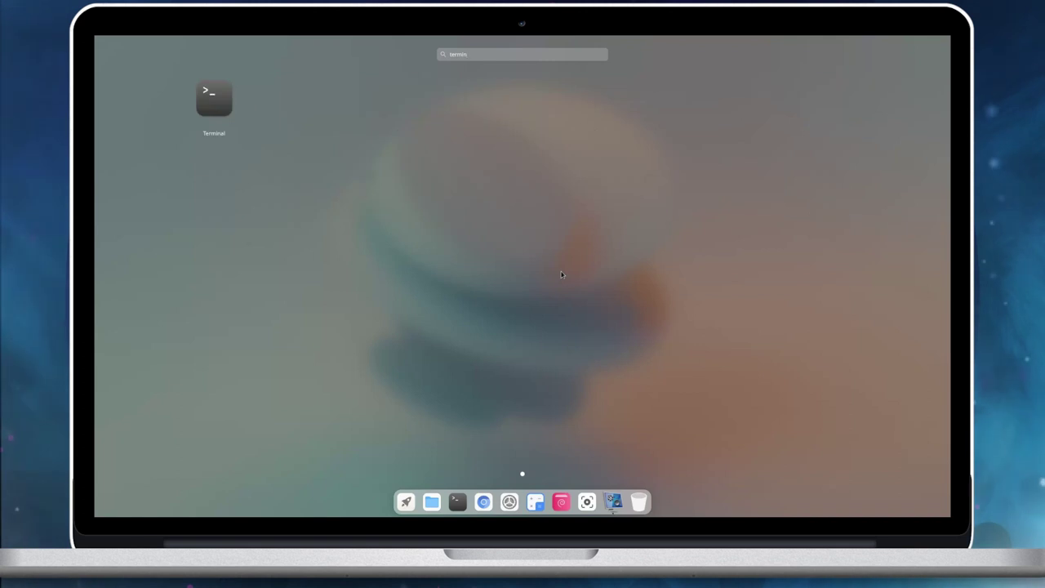
{"action": "key", "text": "Escape"}
{"action": "key", "text": "Escape"}
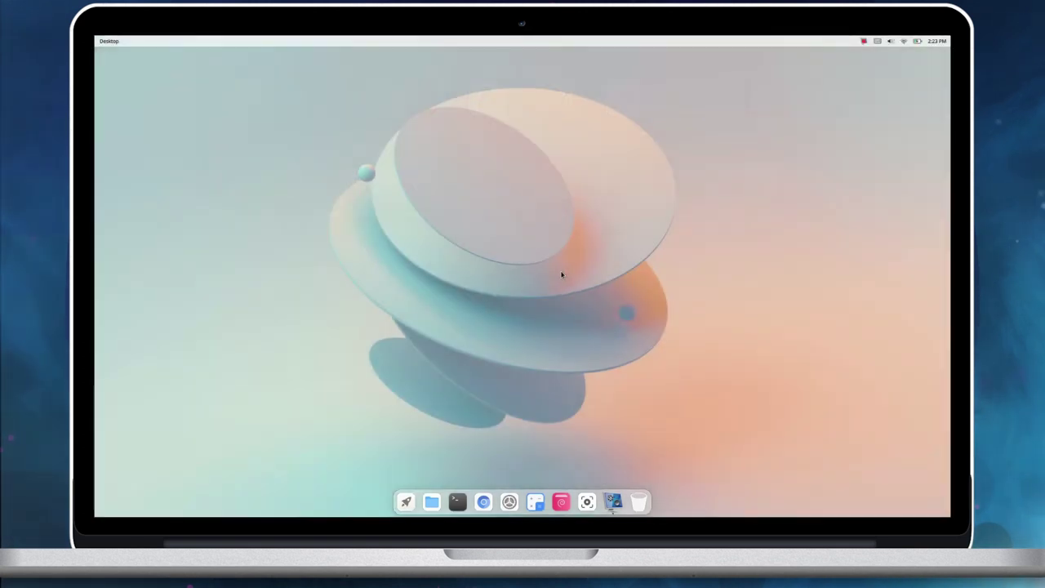
Open the File Manager, maximize its window, and look through its commands and About information.
{"action": "left_click", "coordinate": [432, 501]}
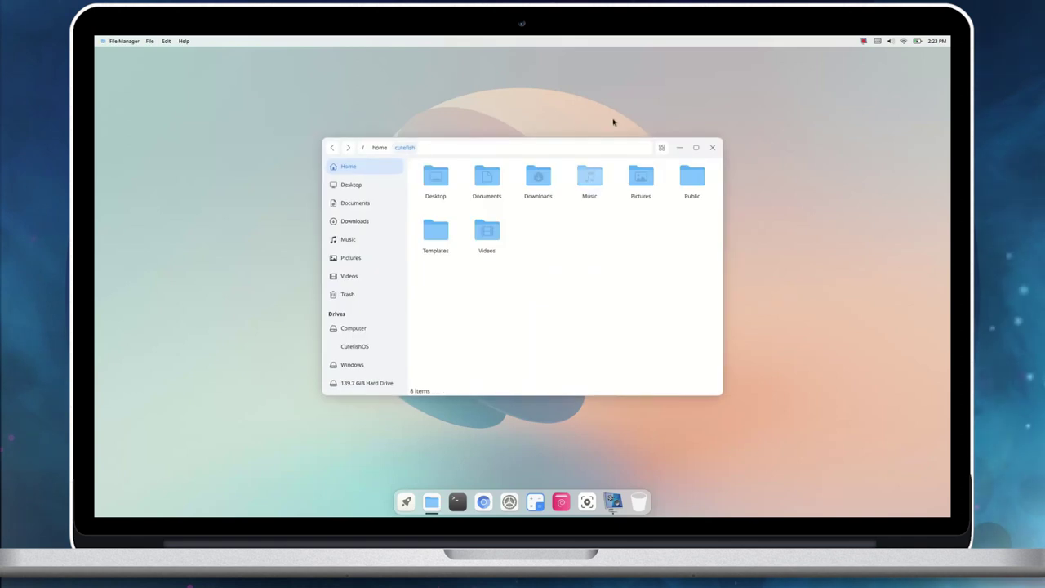
{"action": "left_click", "coordinate": [695, 147]}
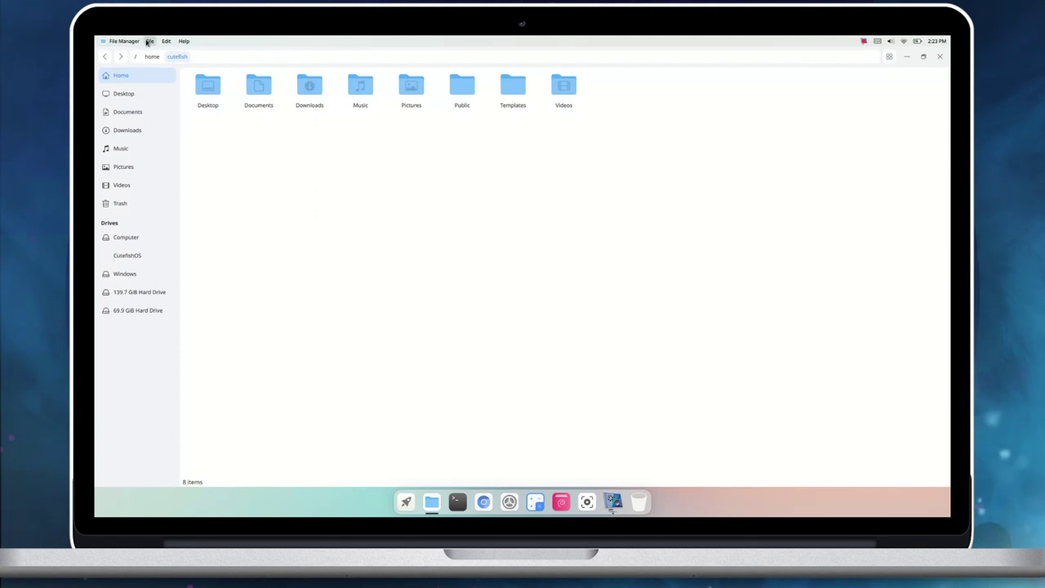
{"action": "left_click", "coordinate": [149, 41]}
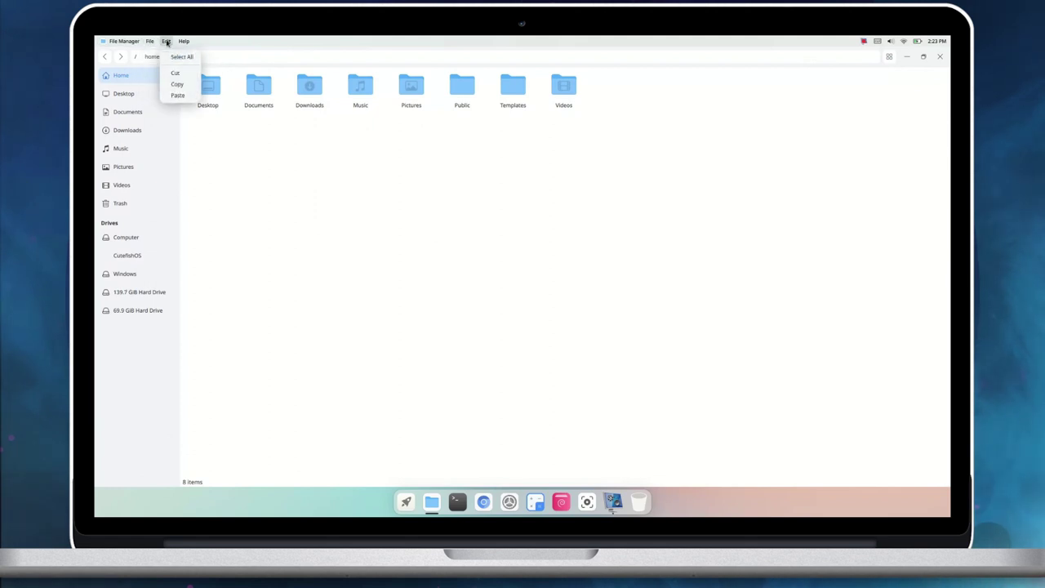
{"action": "left_click", "coordinate": [193, 57]}
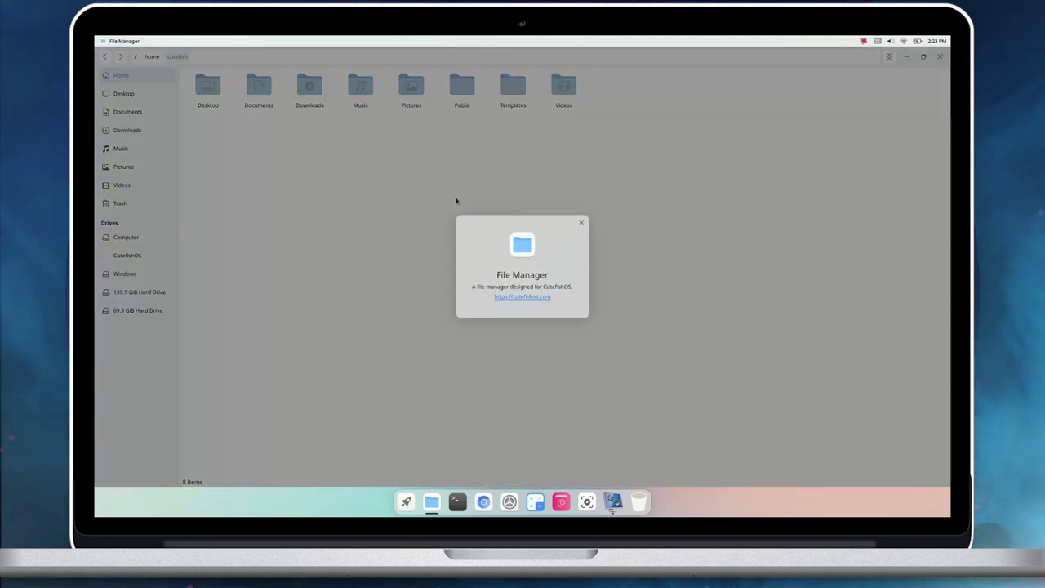
{"action": "left_click", "coordinate": [579, 223]}
Enlarge the folder icons in the home folder and shrink them to a small size.
{"action": "scroll", "coordinate": [406, 236], "scroll_direction": "up", "scroll_amount": 2}
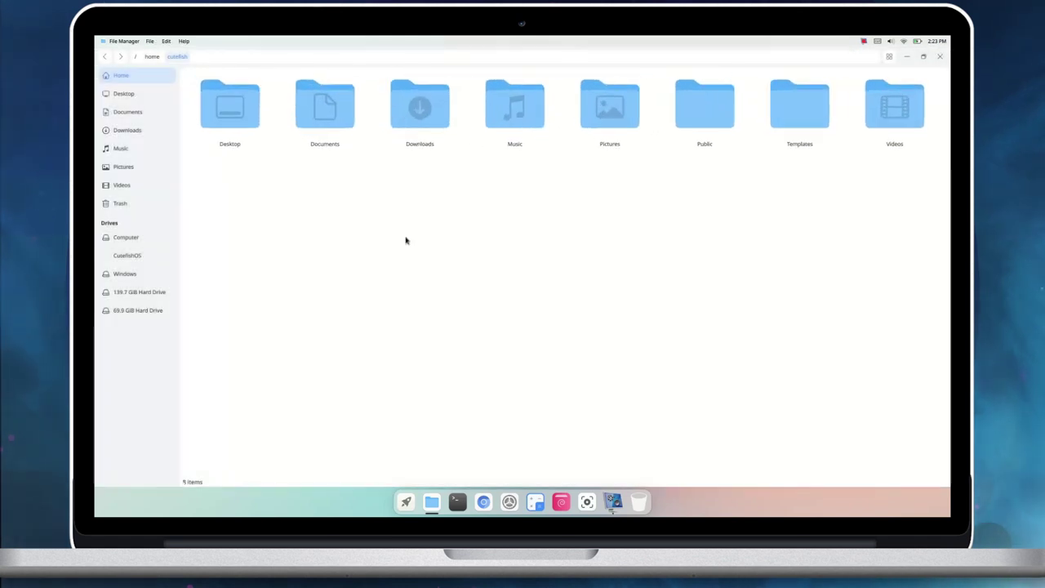
{"action": "scroll", "coordinate": [406, 240], "scroll_direction": "down", "scroll_amount": 3}
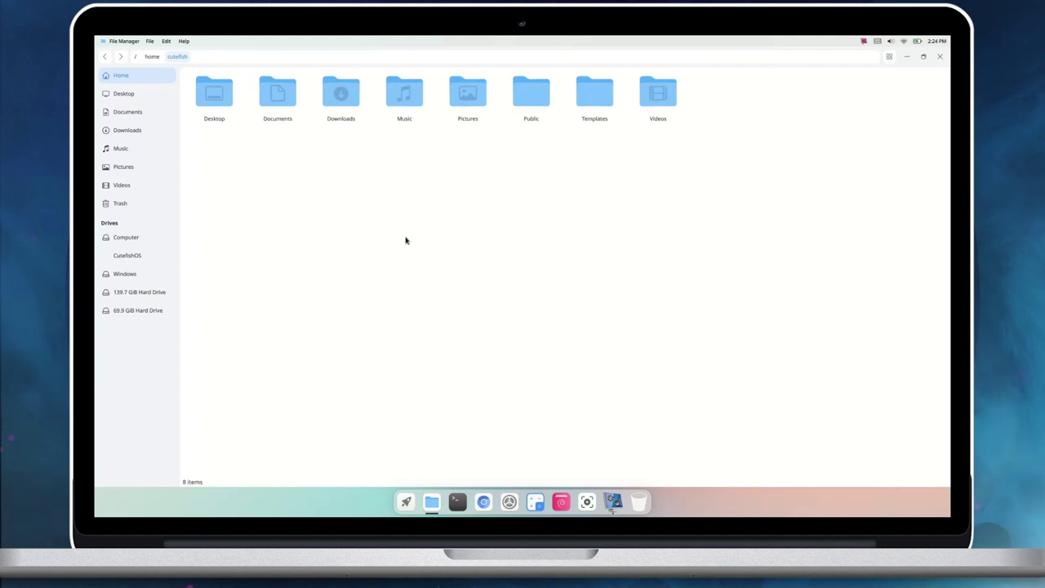
{"action": "scroll", "coordinate": [406, 240], "scroll_direction": "down", "scroll_amount": 2}
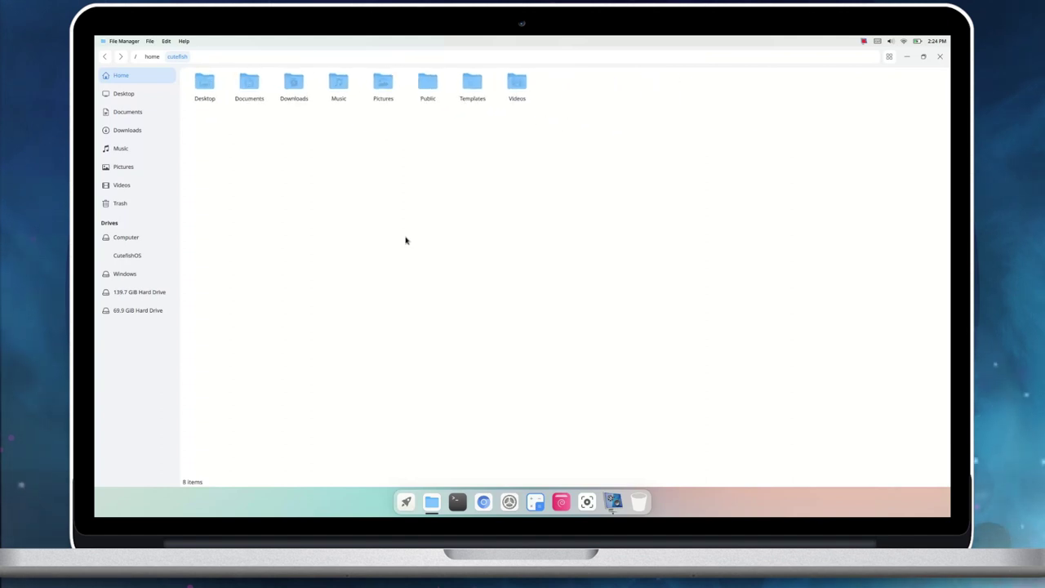
Examine the actions available for the home folder's empty area and for the 69.9 GiB hard drive.
{"action": "right_click", "coordinate": [285, 176]}
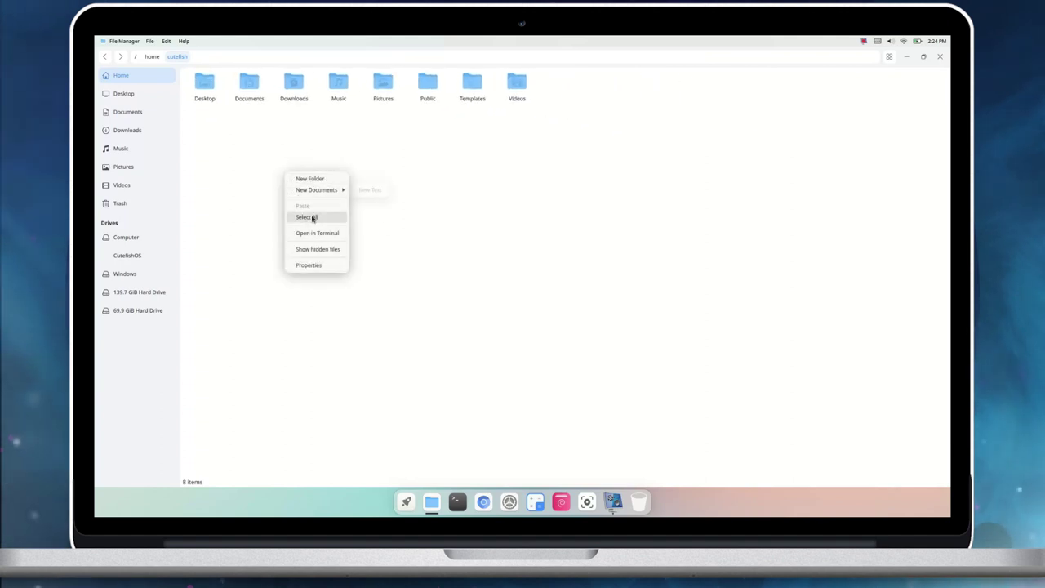
{"action": "left_click", "coordinate": [509, 269]}
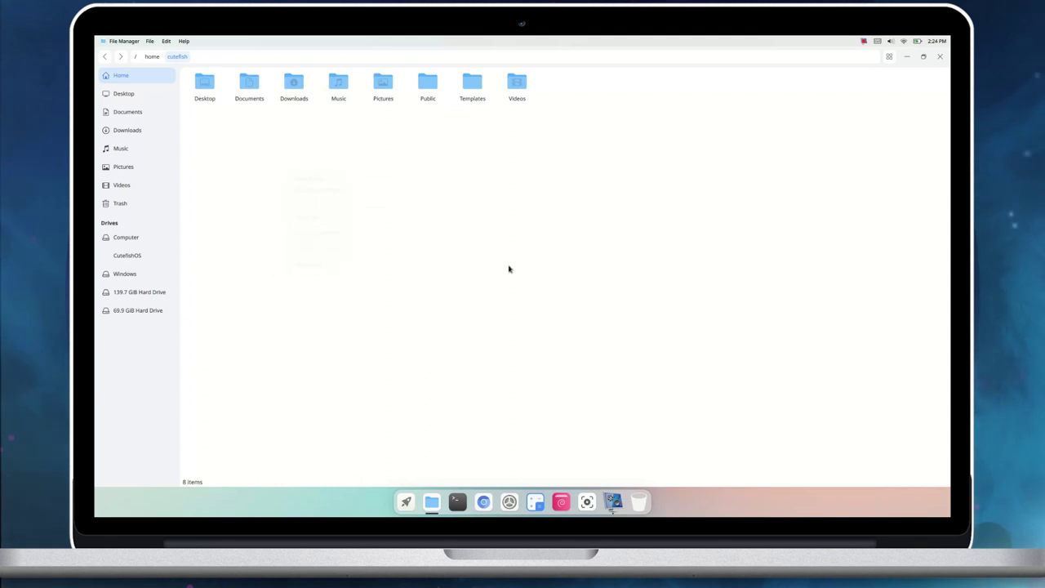
{"action": "right_click", "coordinate": [159, 319]}
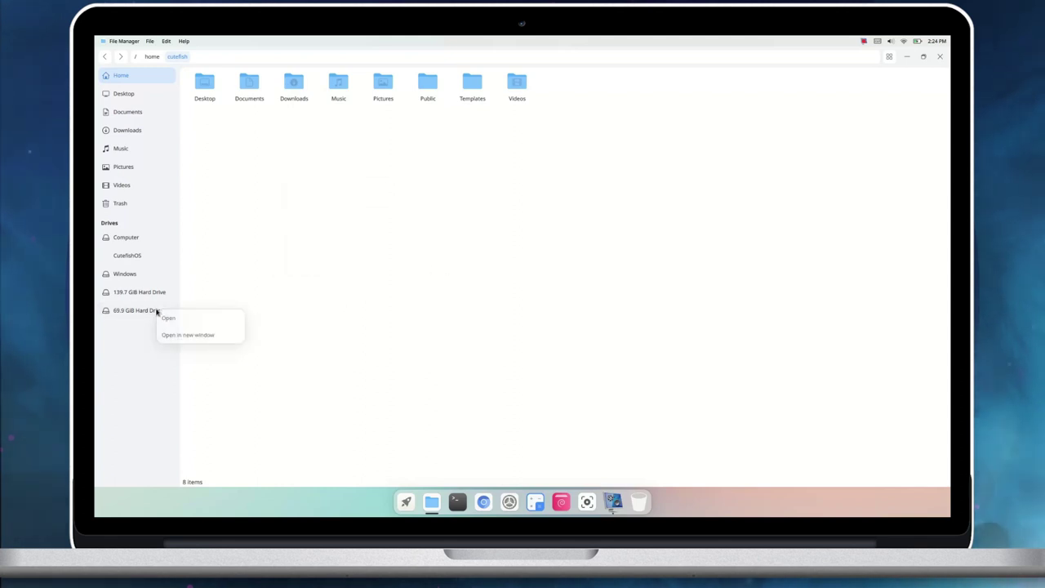
{"action": "left_click", "coordinate": [334, 228]}
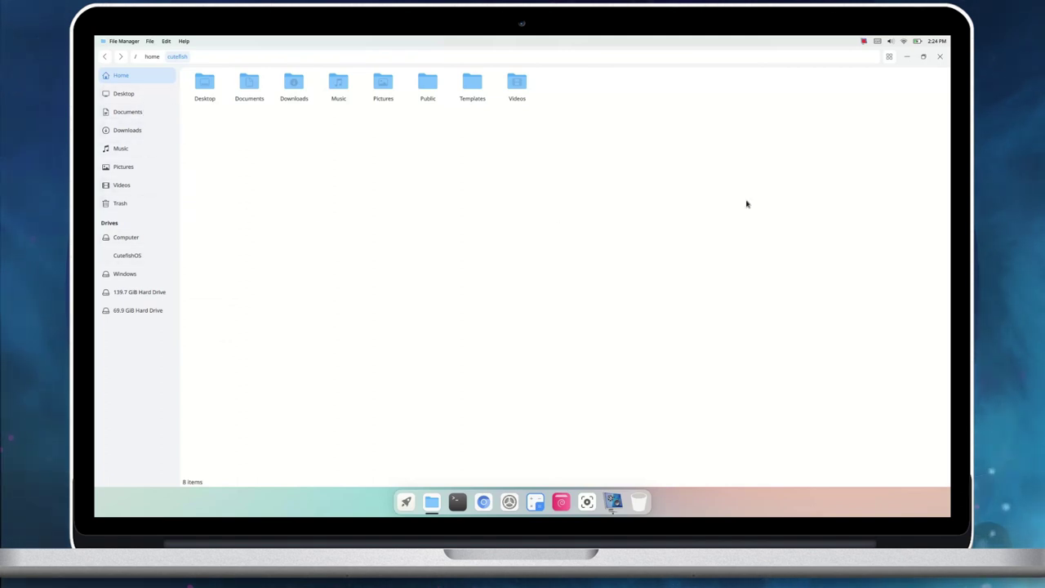
Restore the File Manager window and tile it to each half of the screen, ending in the lower half.
{"action": "double_click", "coordinate": [597, 57]}
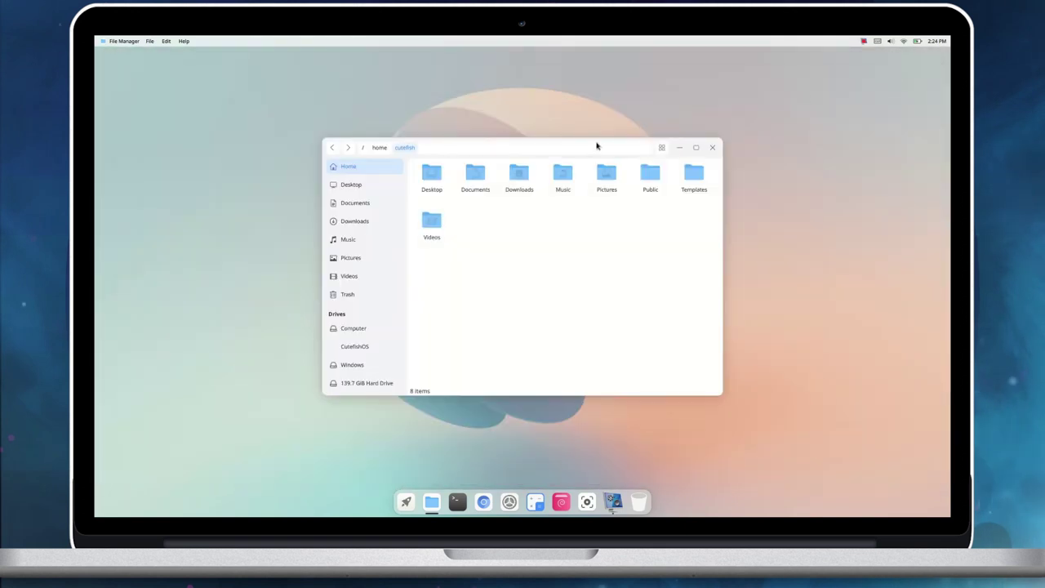
{"action": "key", "text": "super+Left"}
{"action": "key", "text": "super+Right"}
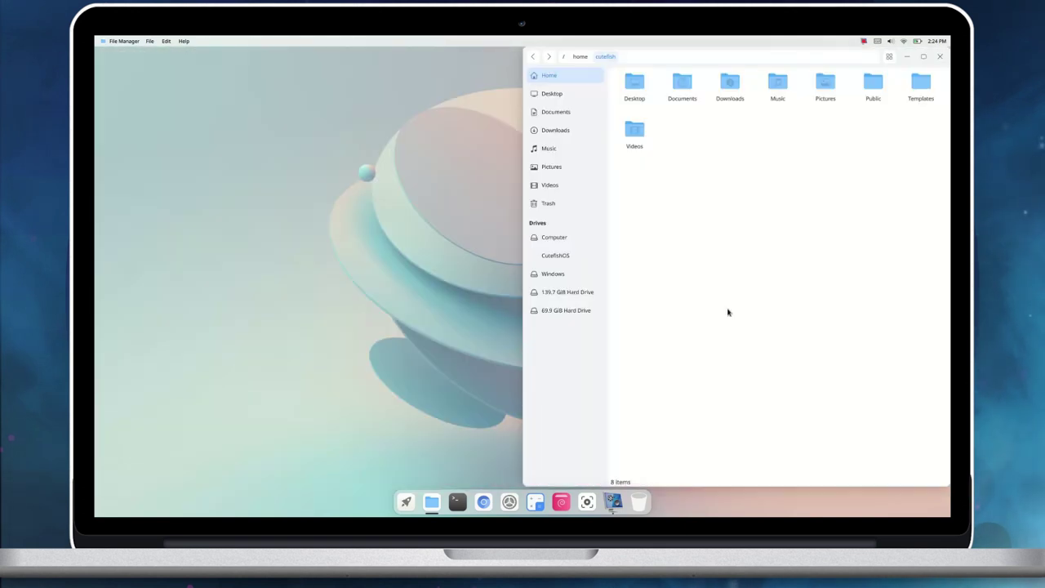
{"action": "key", "text": "super+Up"}
{"action": "key", "text": "super+Down"}
{"action": "key", "text": "super+Left"}
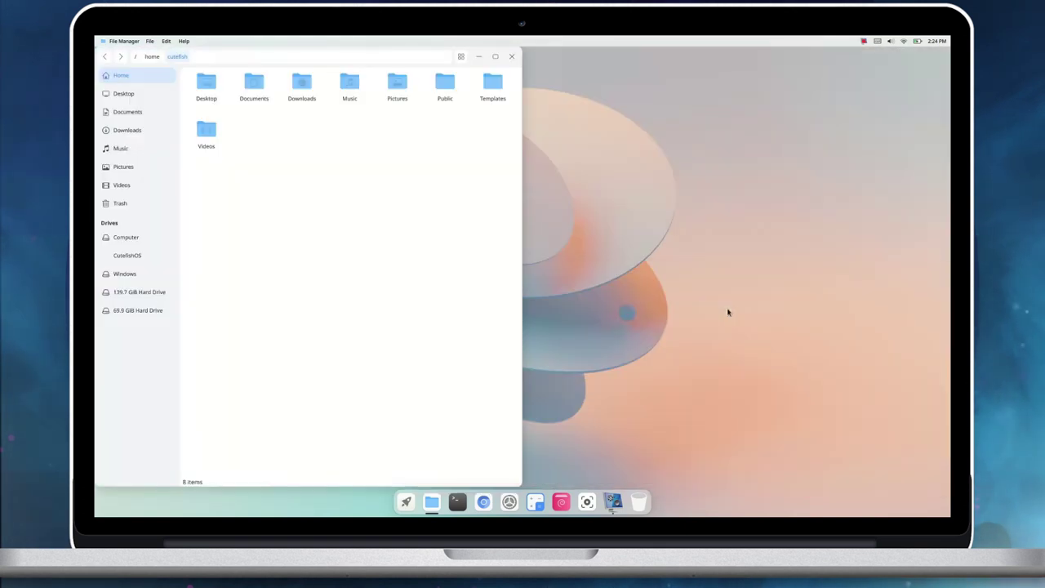
{"action": "key", "text": "super+Right"}
{"action": "key", "text": "super+Up"}
{"action": "key", "text": "super+Down"}
{"action": "key", "text": "super+Up"}
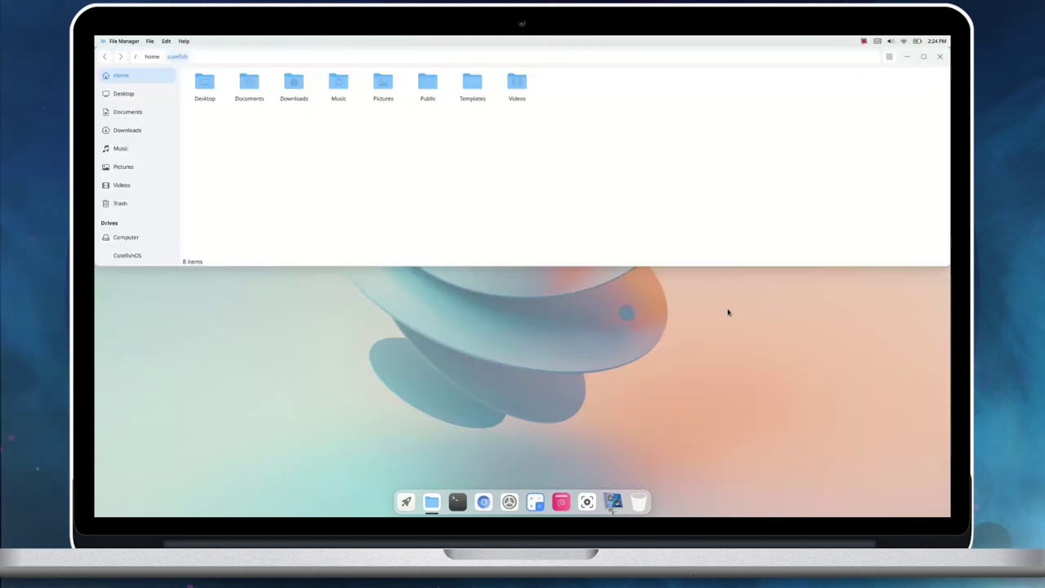
{"action": "key", "text": "super+Down"}
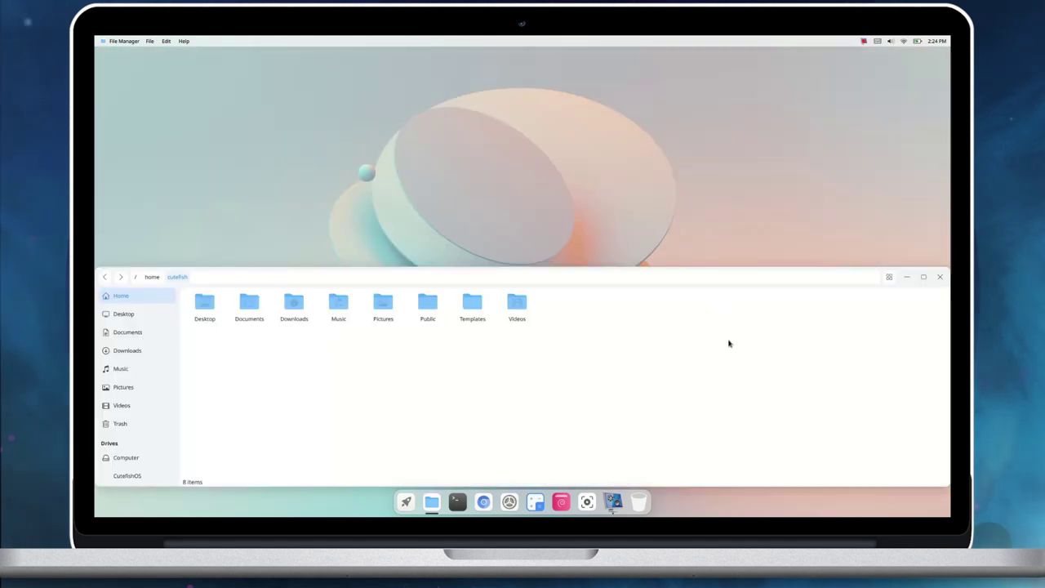
Make the File Manager's path editable, maximize and restore the window, and minimize it.
{"action": "left_click", "coordinate": [347, 280]}
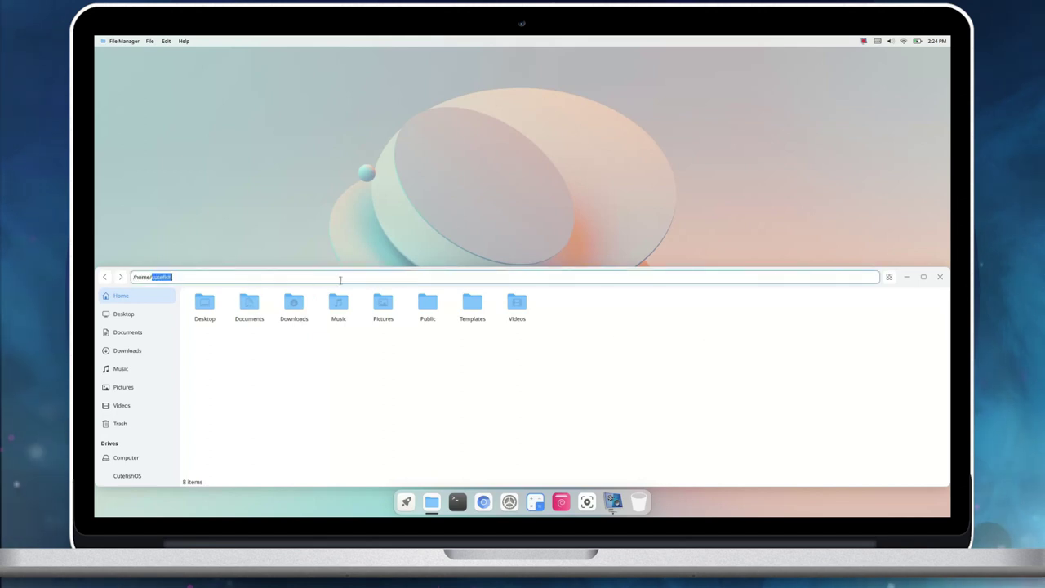
{"action": "left_click", "coordinate": [923, 276]}
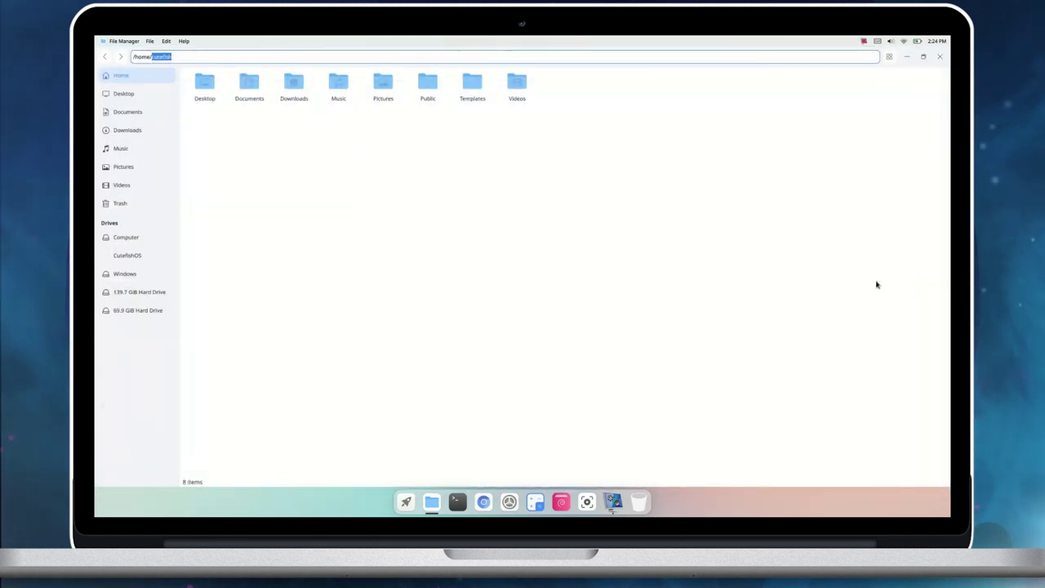
{"action": "left_click", "coordinate": [922, 56]}
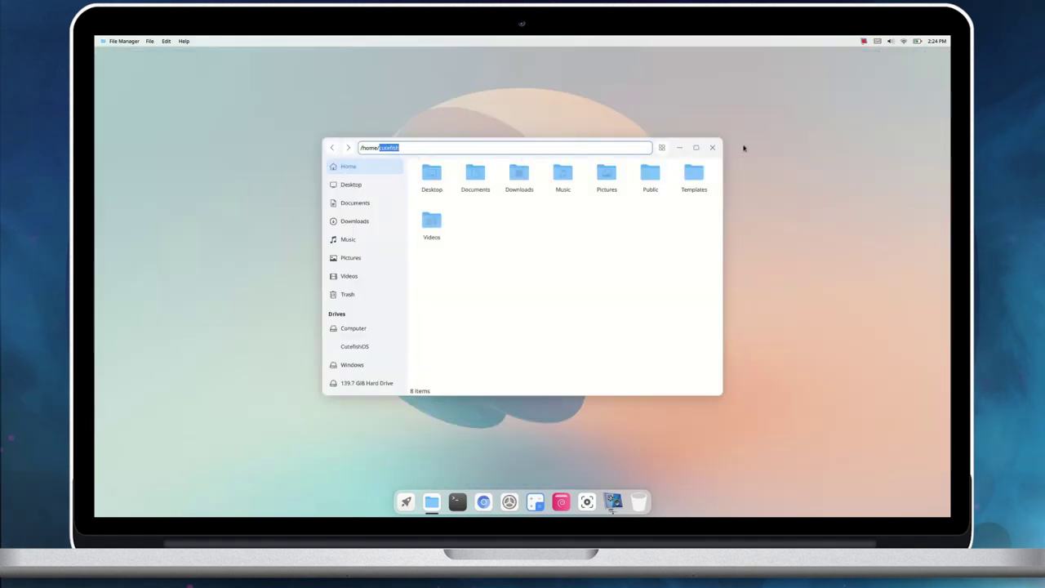
{"action": "left_click", "coordinate": [712, 148]}
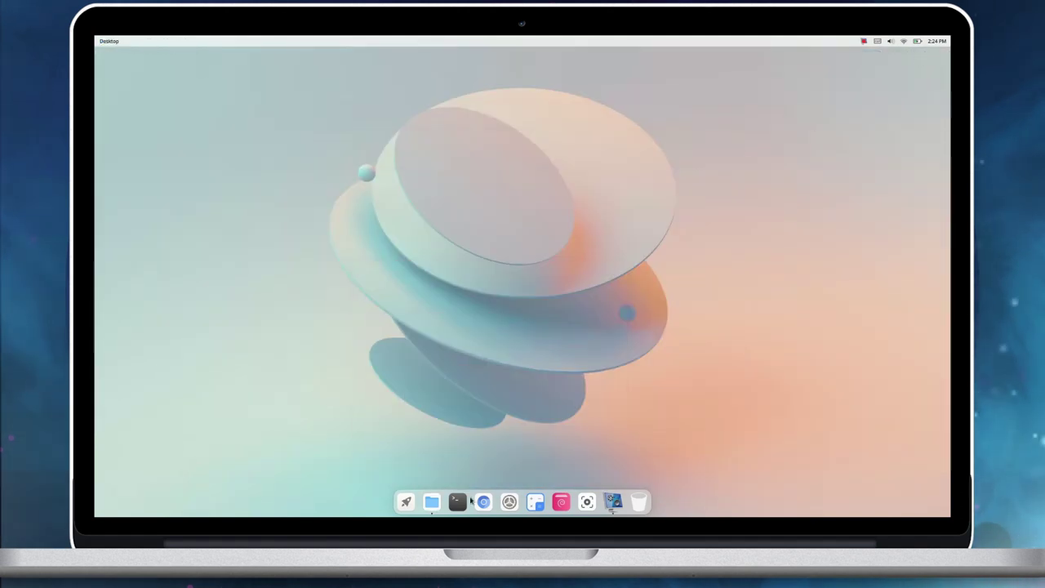
Open a terminal and install htop with the command `sudo apt install htop`.
{"action": "left_click", "coordinate": [459, 502]}
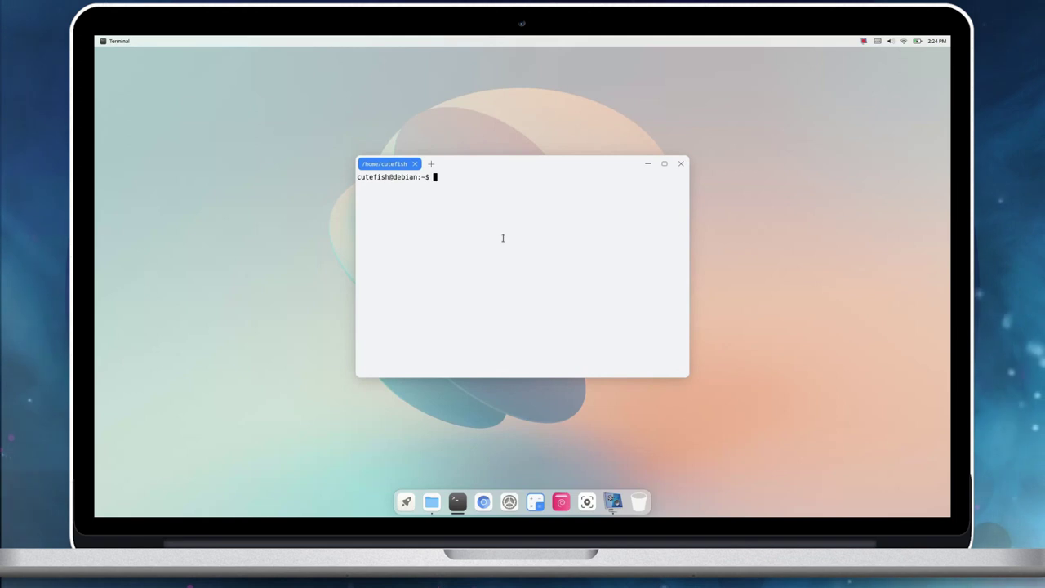
{"action": "type", "text": "sudo apt install htop"}
{"action": "key", "text": "Return"}
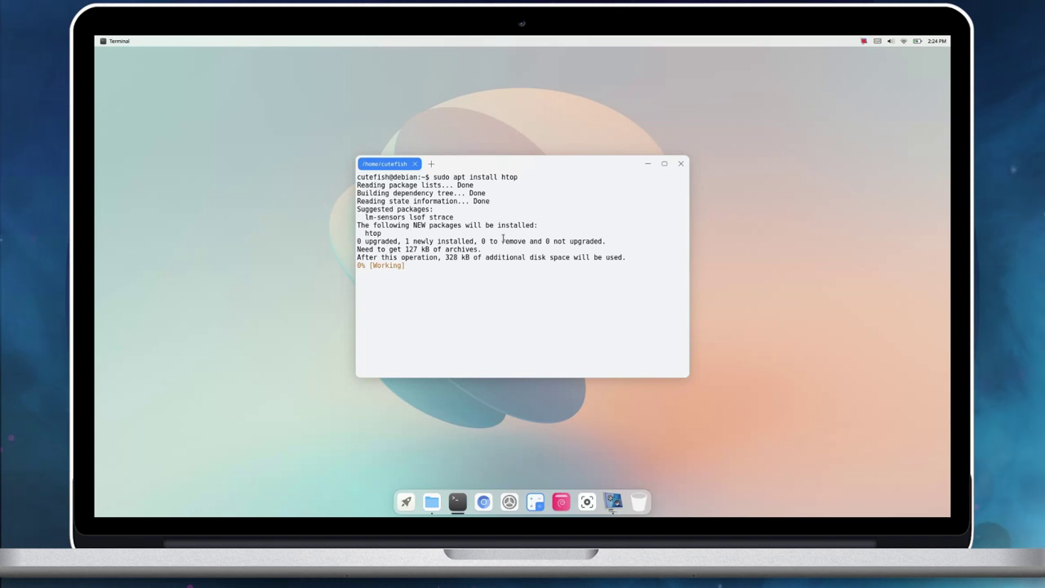
Run another `sudo apt install` command and clear the terminal output.
{"action": "type", "text": "sudo apt in"}
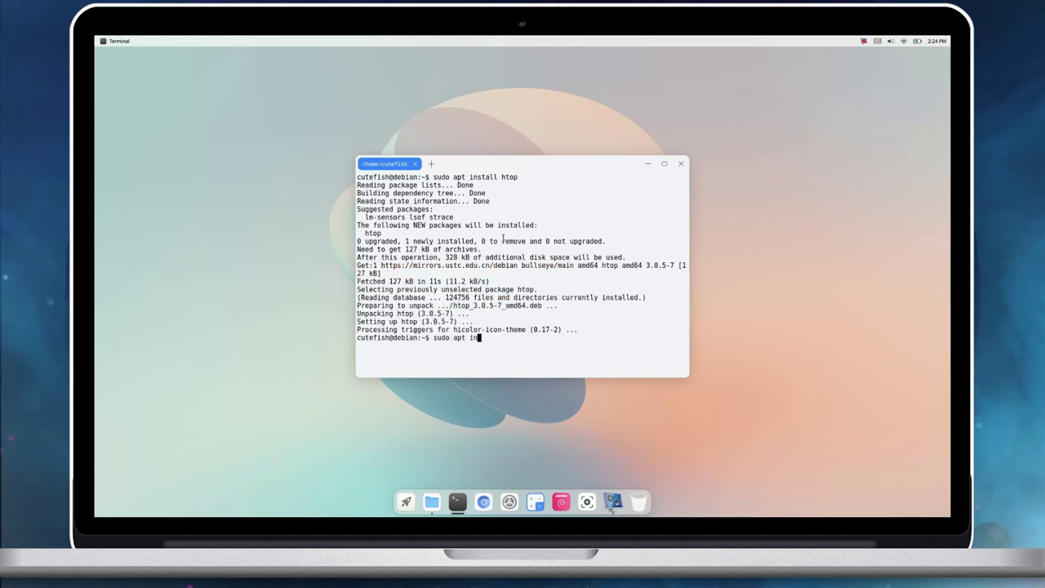
{"action": "type", "text": "stall htop"}
{"action": "key", "text": "Return"}
{"action": "type", "text": "clear"}
{"action": "key", "text": "Return"}
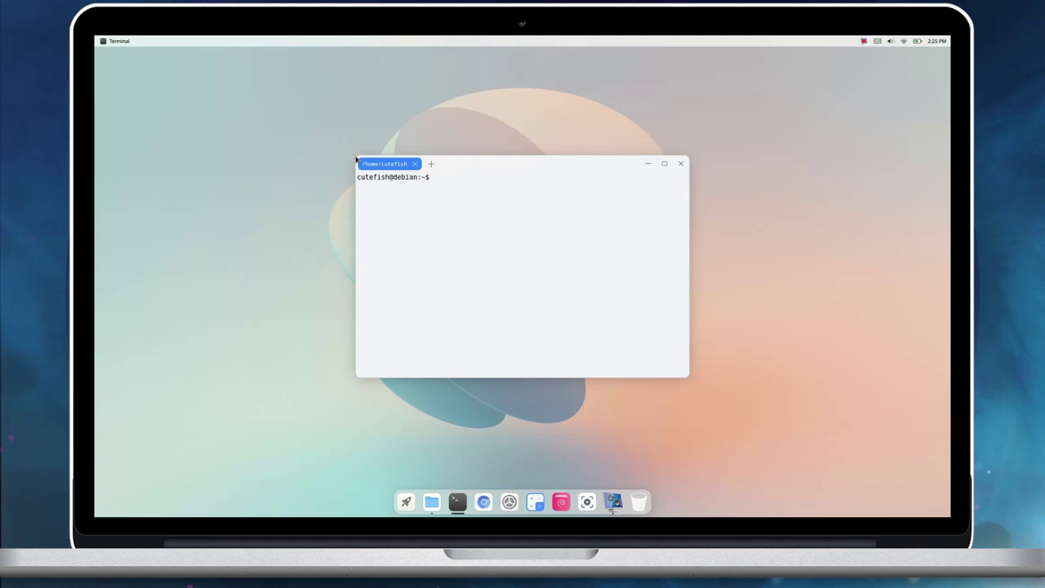
Enlarge the terminal window and run `neofetch` to display the system information.
{"action": "left_click_drag", "start_coordinate": [688, 381], "coordinate": [813, 452]}
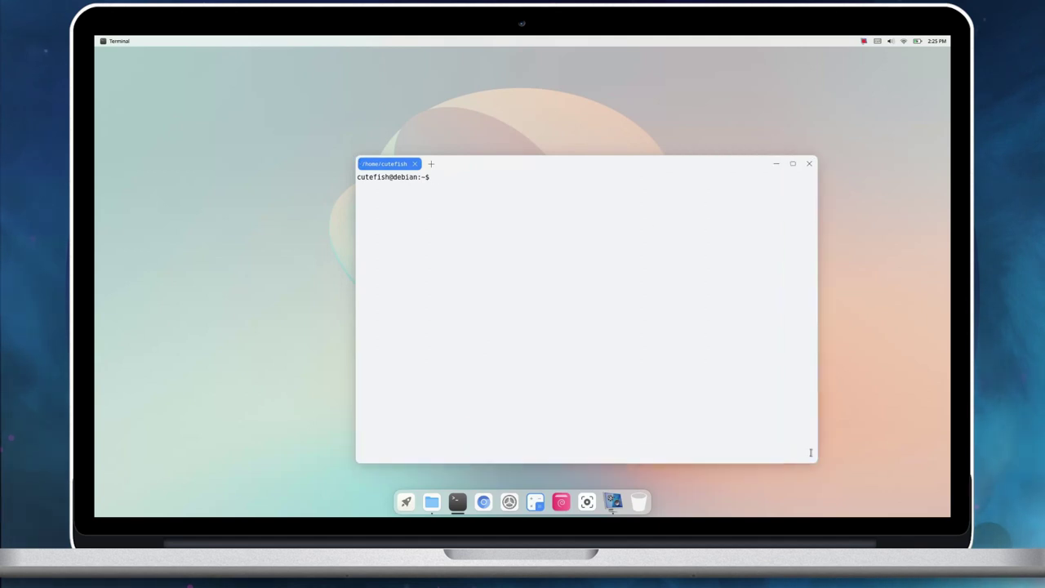
{"action": "type", "text": "neofetch"}
{"action": "key", "text": "Return"}
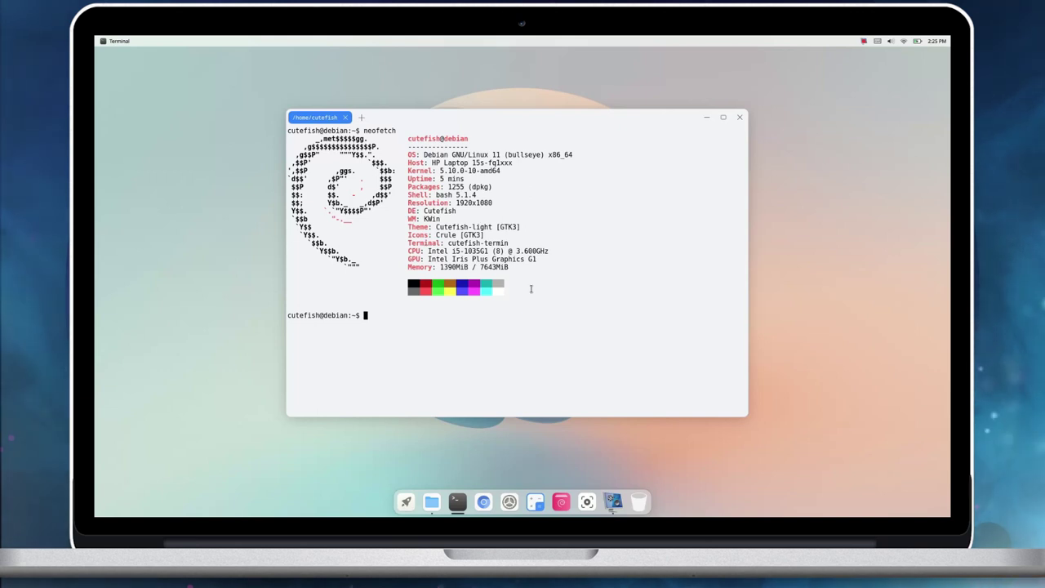
Cycle through the open windows in the window switcher, forwards and back to the terminal.
{"action": "key", "text": "alt+Tab"}
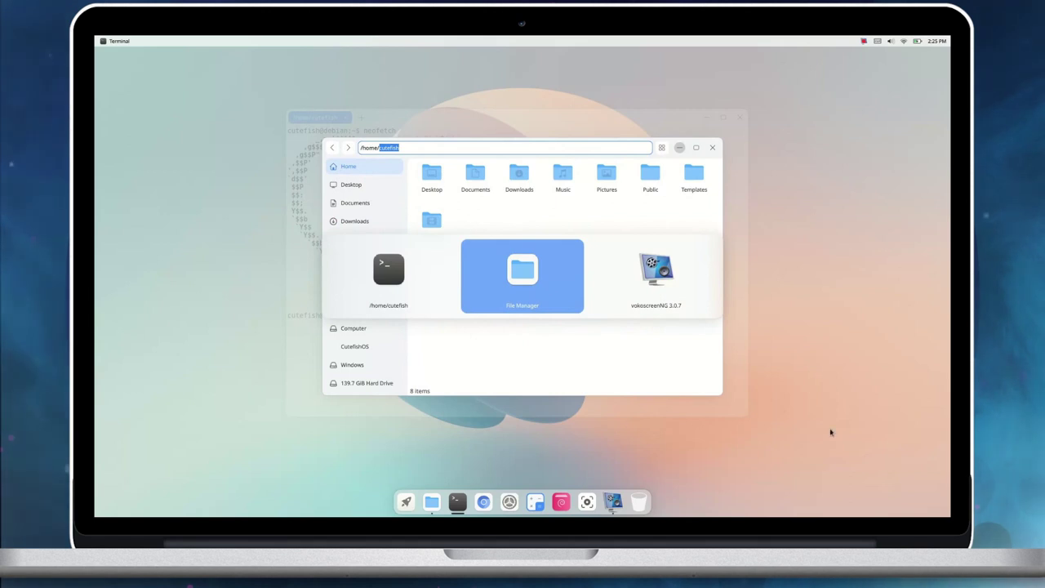
{"action": "key", "text": "alt+Tab"}
{"action": "key", "text": "alt+shift+Tab"}
{"action": "key", "text": "alt+shift+Tab"}
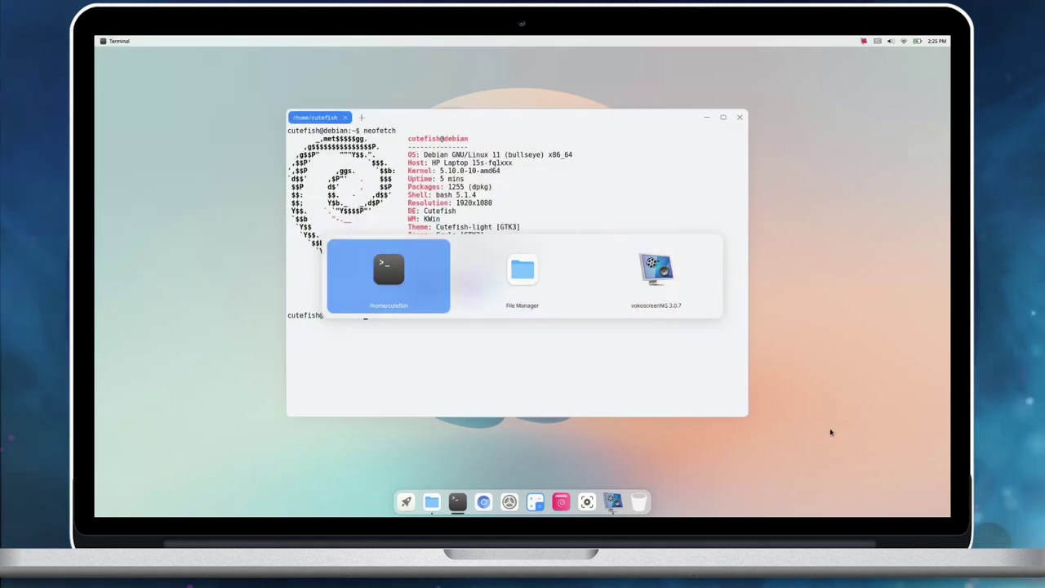
Cycle the window switcher from the terminal past the file manager to vokoscreenNG and onward.
{"action": "key", "text": "alt+Tab"}
{"action": "key", "text": "alt+Tab"}
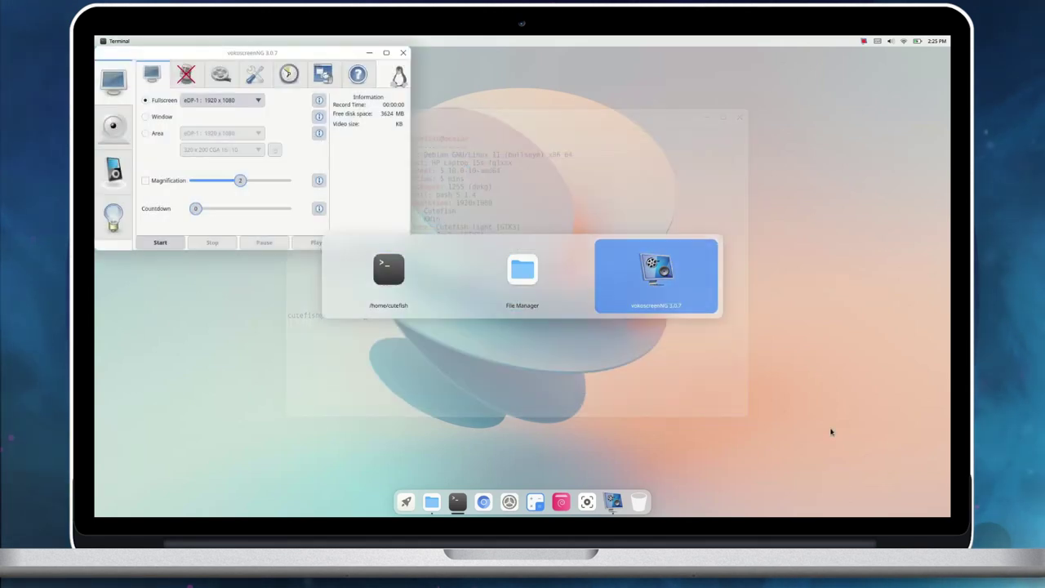
{"action": "key", "text": "alt+Tab"}
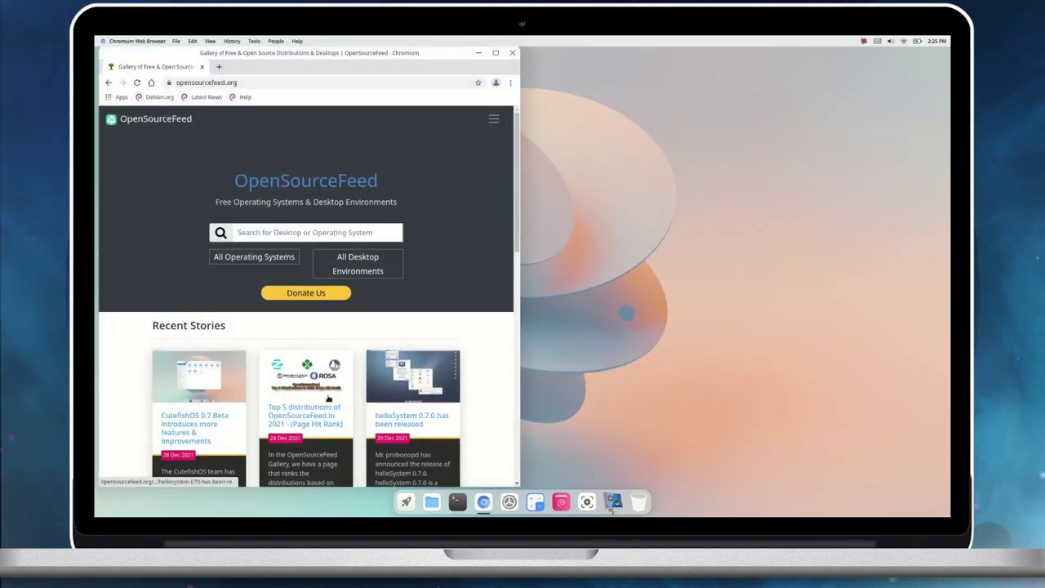
Open the "CutefishOS 0.7 Beta introduces more features & improvements" article and skim it down to the download links and back.
{"action": "left_click", "coordinate": [220, 398]}
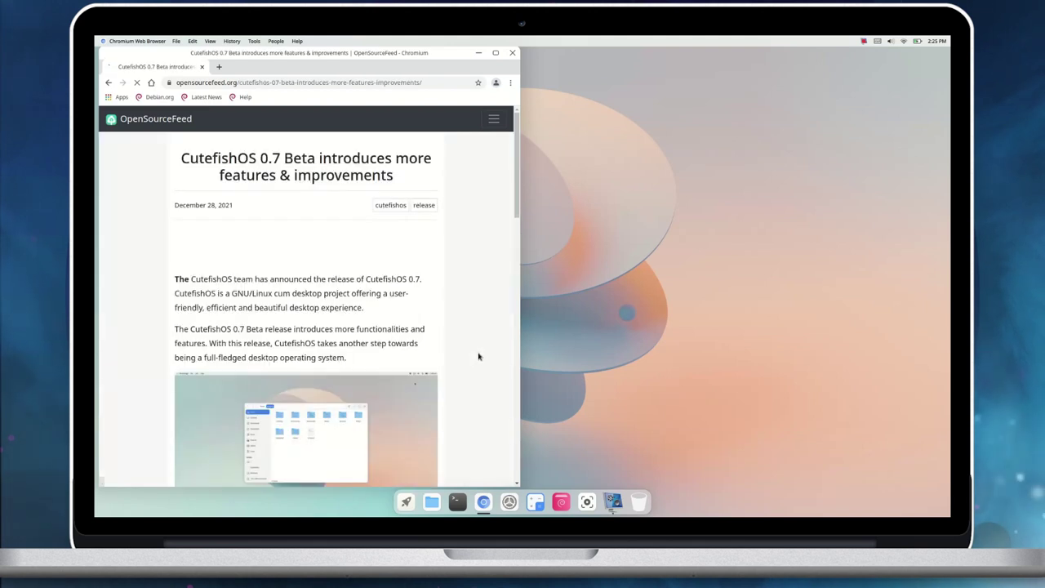
{"action": "scroll", "coordinate": [449, 381], "scroll_direction": "down", "scroll_amount": 4}
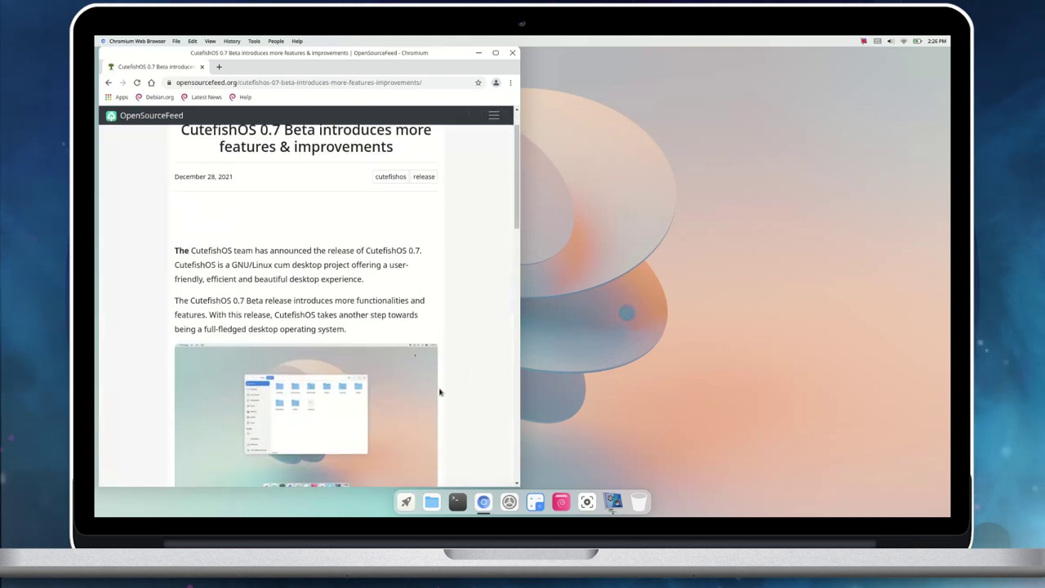
{"action": "scroll", "coordinate": [416, 407], "scroll_direction": "down", "scroll_amount": 10}
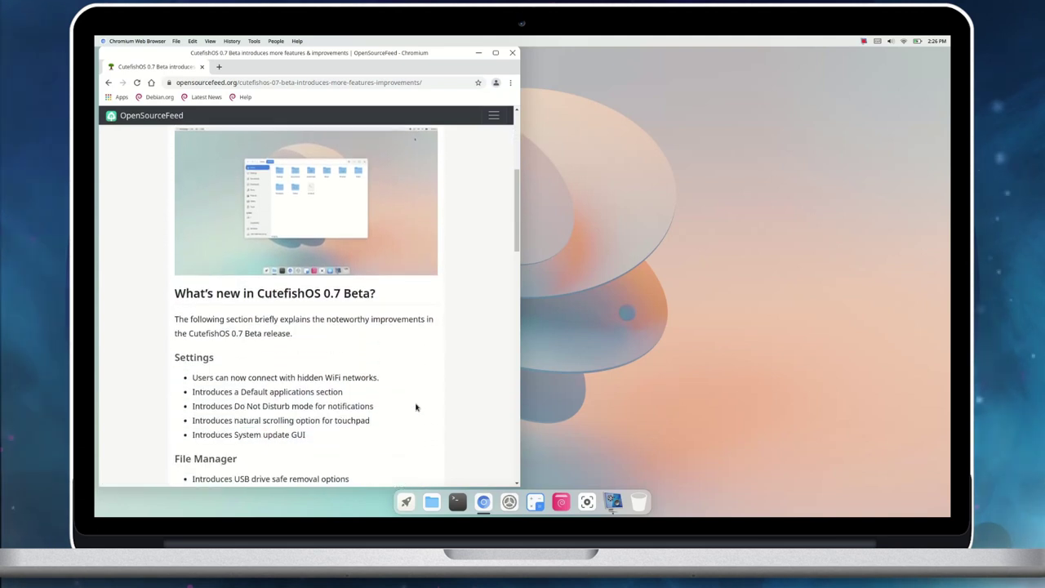
{"action": "scroll", "coordinate": [416, 406], "scroll_direction": "down", "scroll_amount": 6}
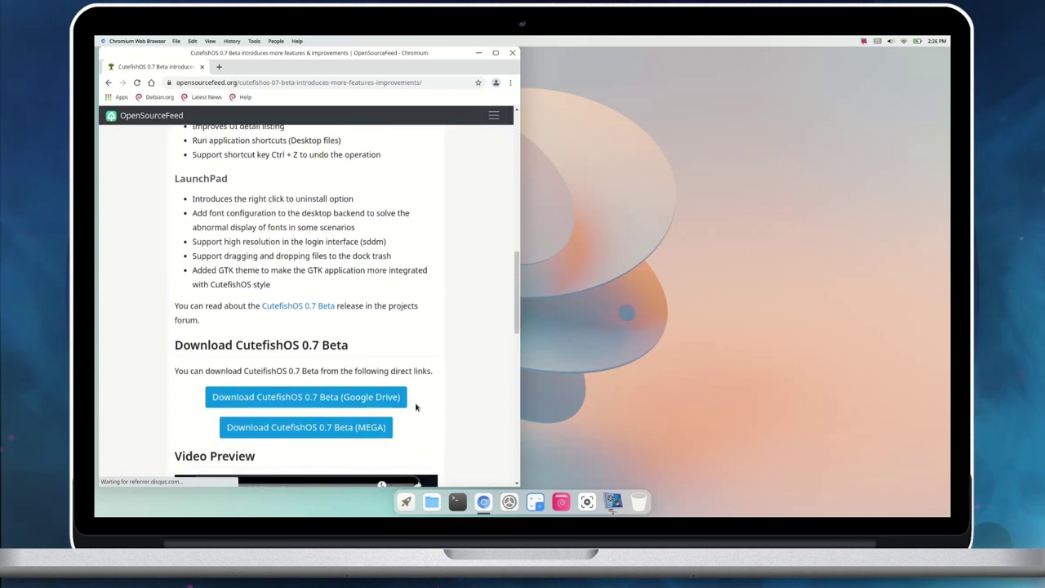
{"action": "scroll", "coordinate": [416, 407], "scroll_direction": "up", "scroll_amount": 15}
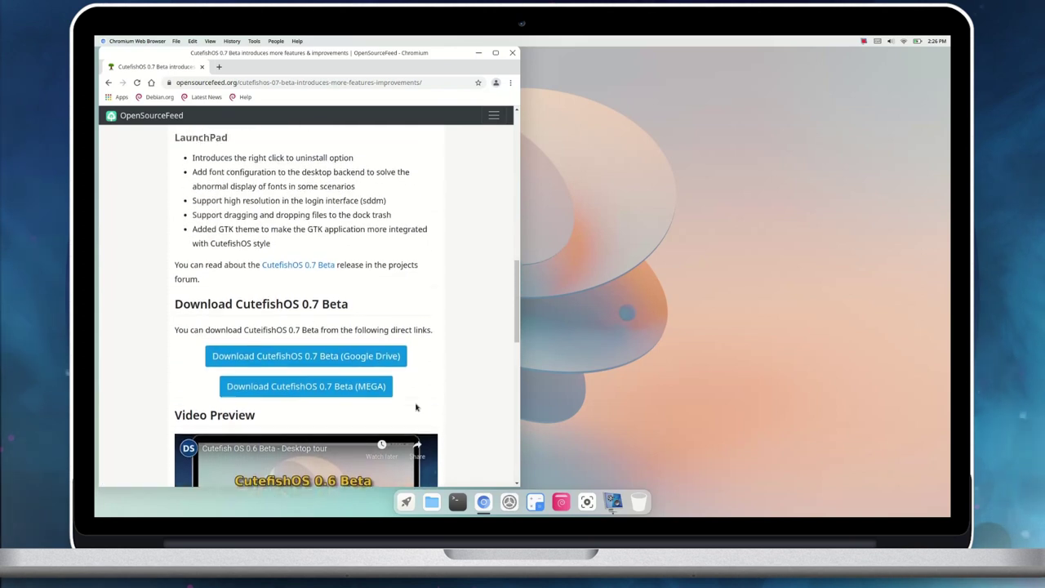
{"action": "scroll", "coordinate": [415, 406], "scroll_direction": "up", "scroll_amount": 4}
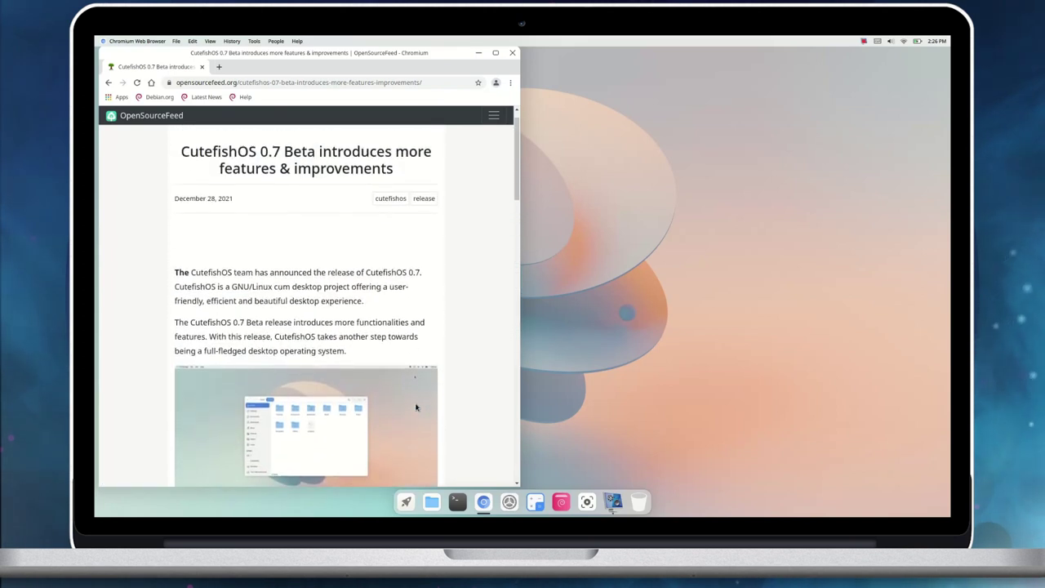
Open Chromium's About page in a new tab and examine the browser information.
{"action": "left_click", "coordinate": [510, 83]}
{"action": "left_click", "coordinate": [458, 246]}
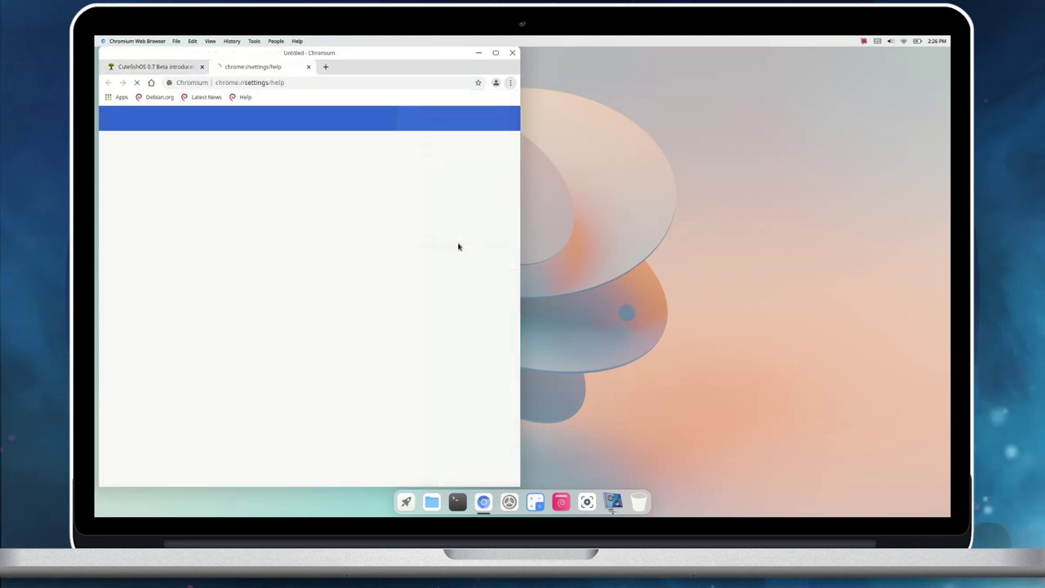
{"action": "left_click_drag", "start_coordinate": [282, 206], "coordinate": [295, 204]}
{"action": "left_click", "coordinate": [498, 186]}
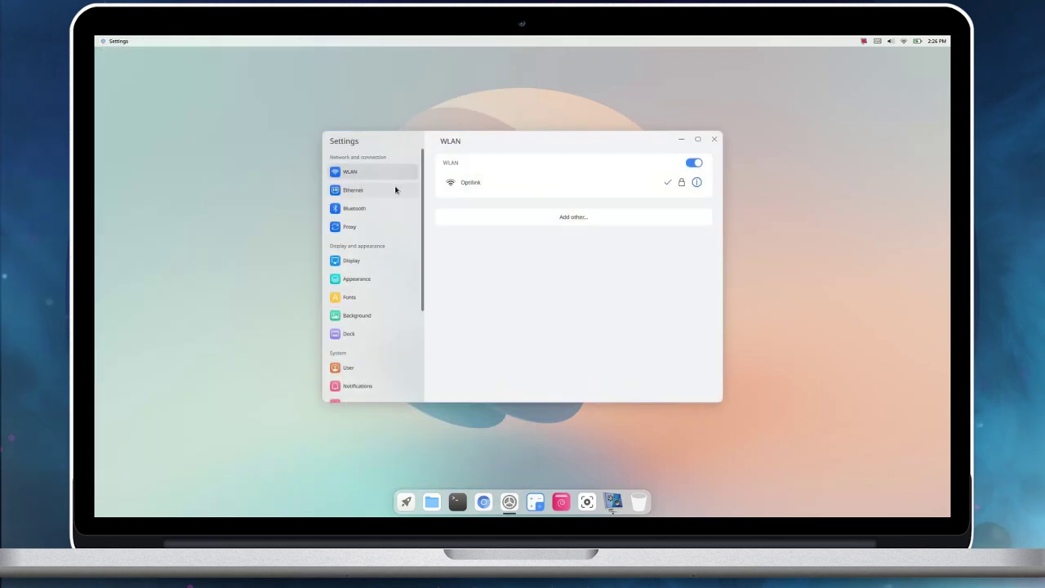
Look through the Ethernet, Bluetooth, Proxy and Display pages of the system settings.
{"action": "left_click", "coordinate": [394, 190]}
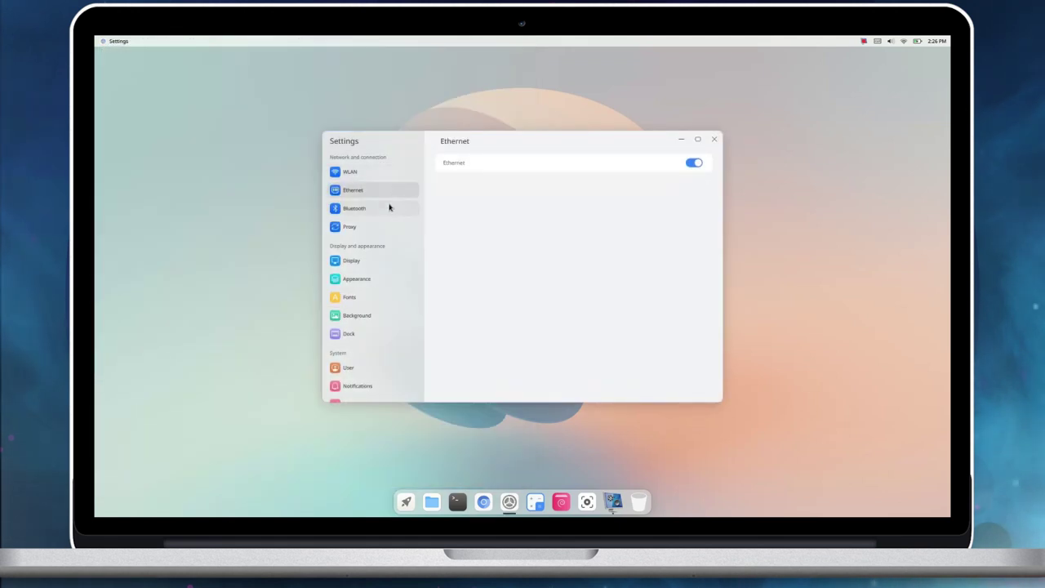
{"action": "left_click", "coordinate": [388, 209]}
{"action": "left_click", "coordinate": [387, 227]}
{"action": "left_click", "coordinate": [376, 263]}
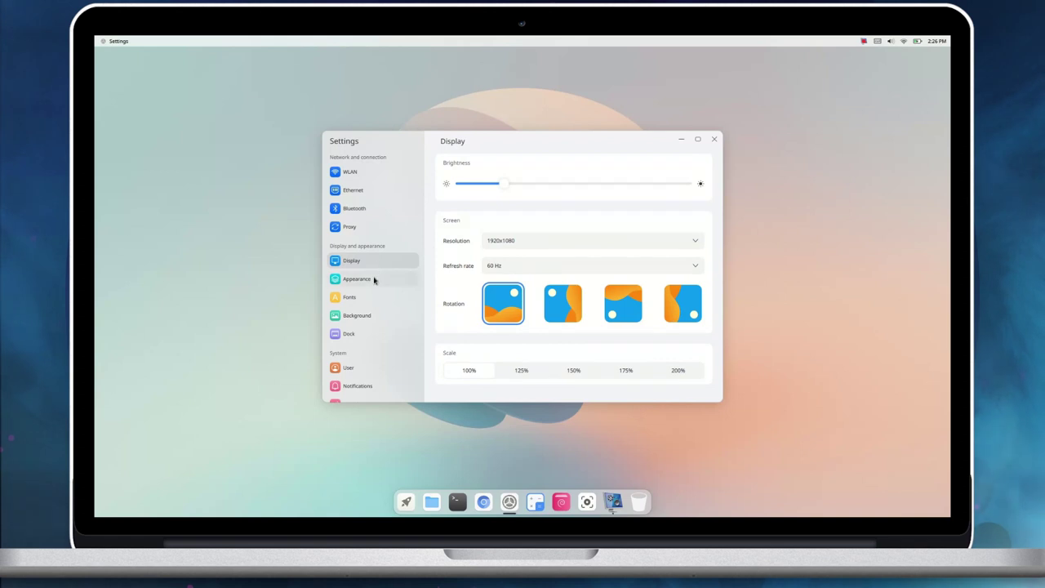
Open the Appearance settings and switch the theme between Dark and Light, ending on Dark.
{"action": "left_click", "coordinate": [372, 286]}
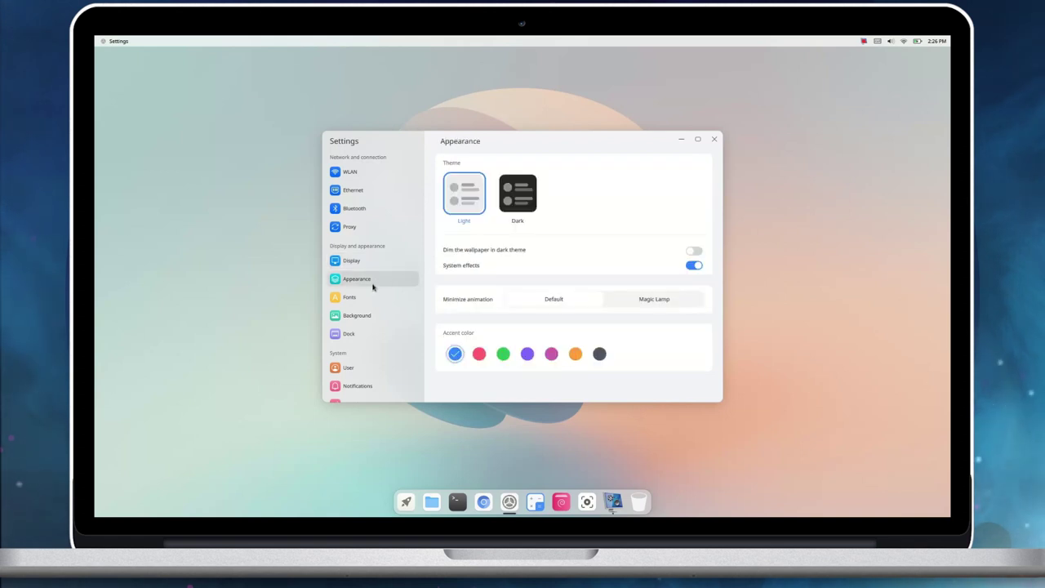
{"action": "left_click", "coordinate": [519, 192]}
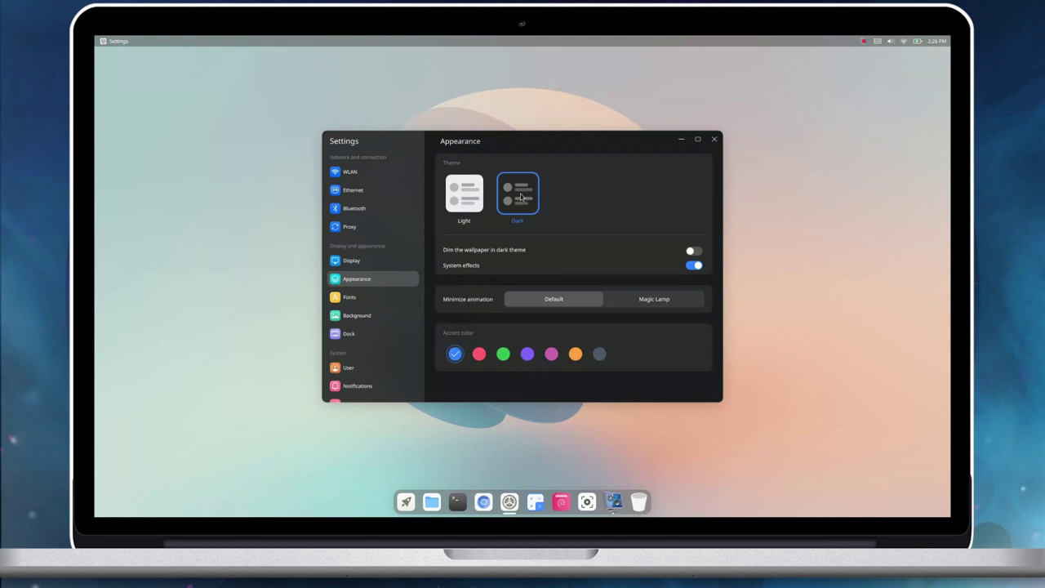
{"action": "left_click", "coordinate": [463, 193]}
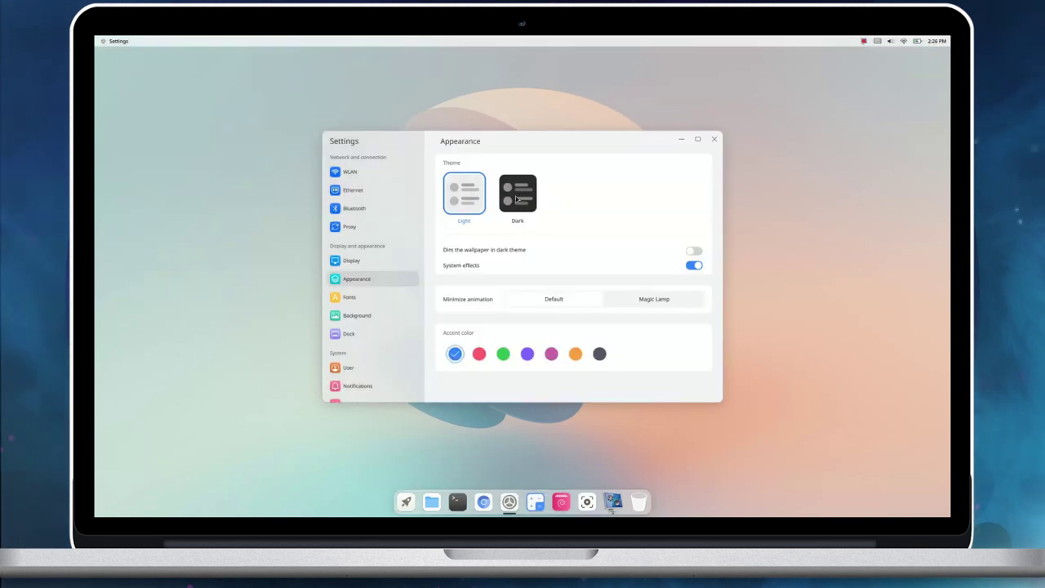
{"action": "left_click", "coordinate": [513, 199]}
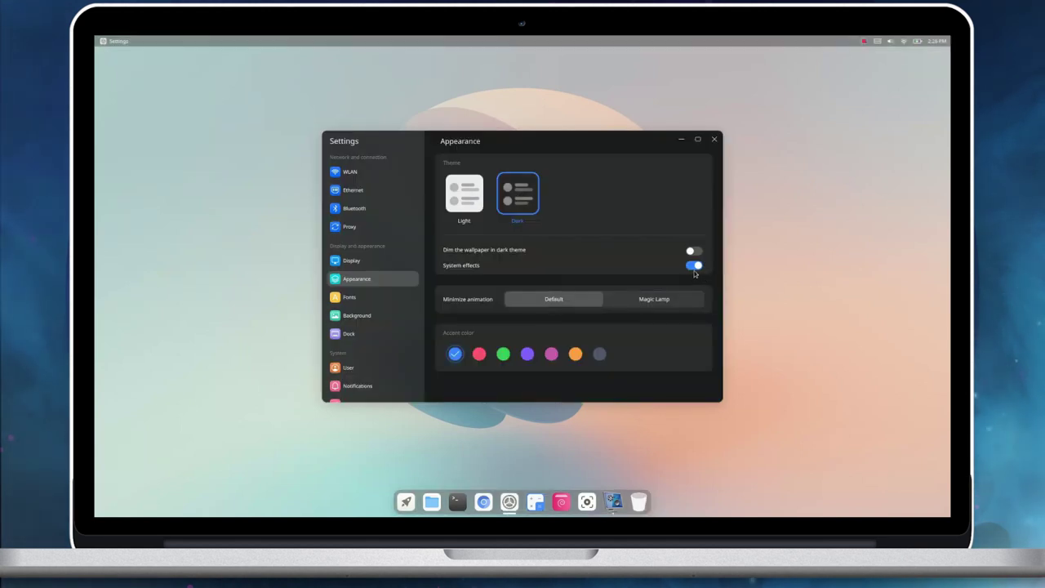
Move the Settings window away from the desktop's centre, maximize it and restore its size.
{"action": "left_click_drag", "start_coordinate": [639, 143], "coordinate": [494, 169]}
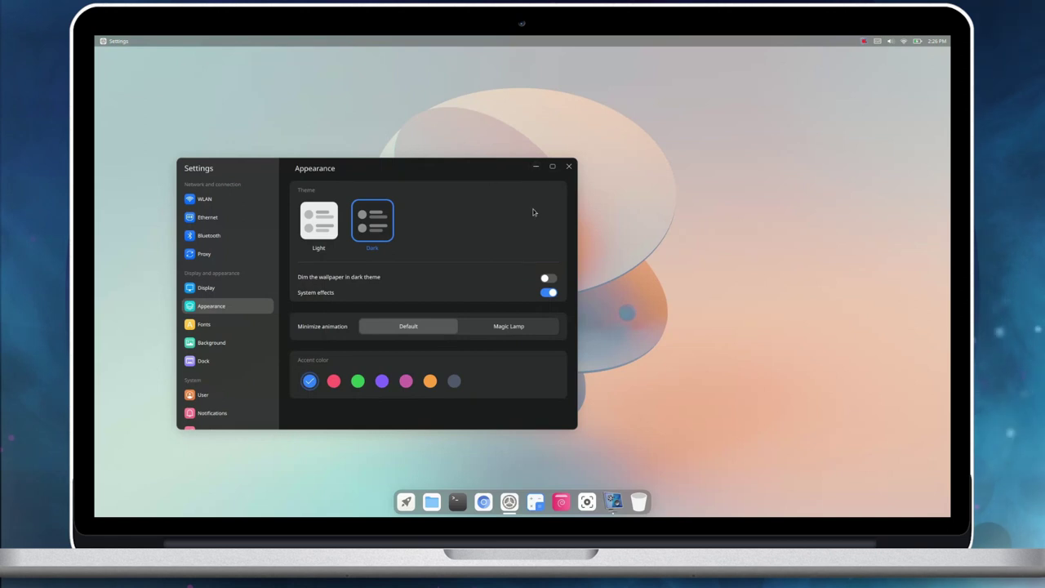
{"action": "double_click", "coordinate": [478, 169]}
{"action": "double_click", "coordinate": [561, 66]}
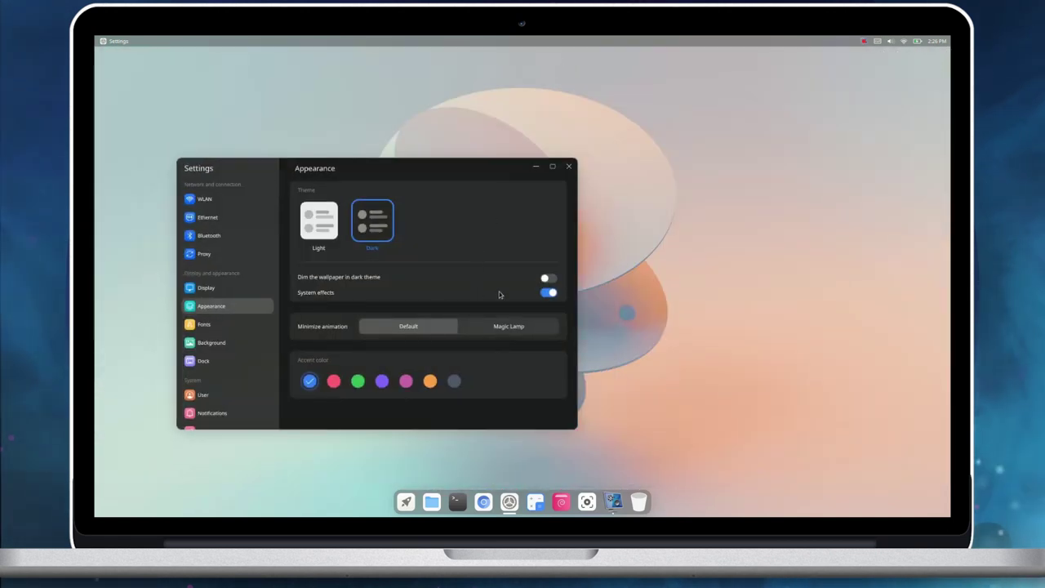
Turn System effects off, maximize and restore the window, re-enable the effects, and switch dark-theme wallpaper dimming on and off.
{"action": "left_click", "coordinate": [548, 292]}
{"action": "double_click", "coordinate": [479, 167]}
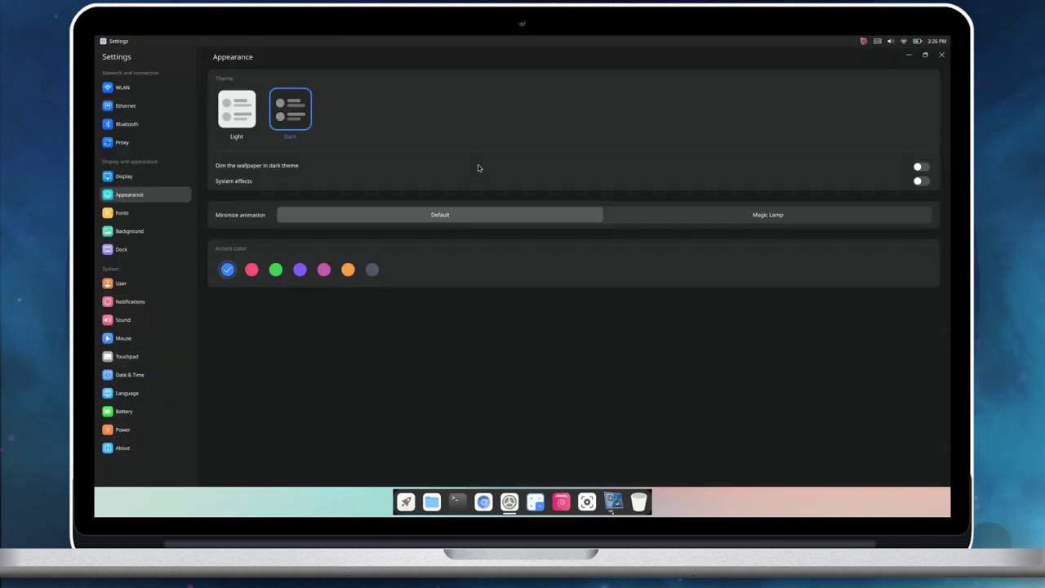
{"action": "double_click", "coordinate": [505, 52]}
{"action": "left_click", "coordinate": [547, 293]}
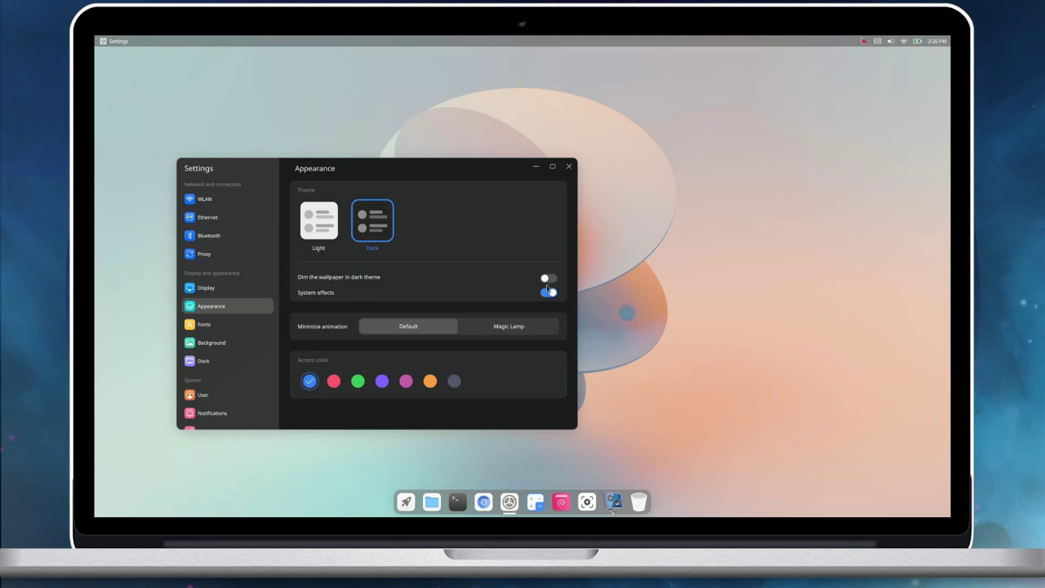
{"action": "left_click", "coordinate": [549, 279]}
{"action": "left_click", "coordinate": [548, 280]}
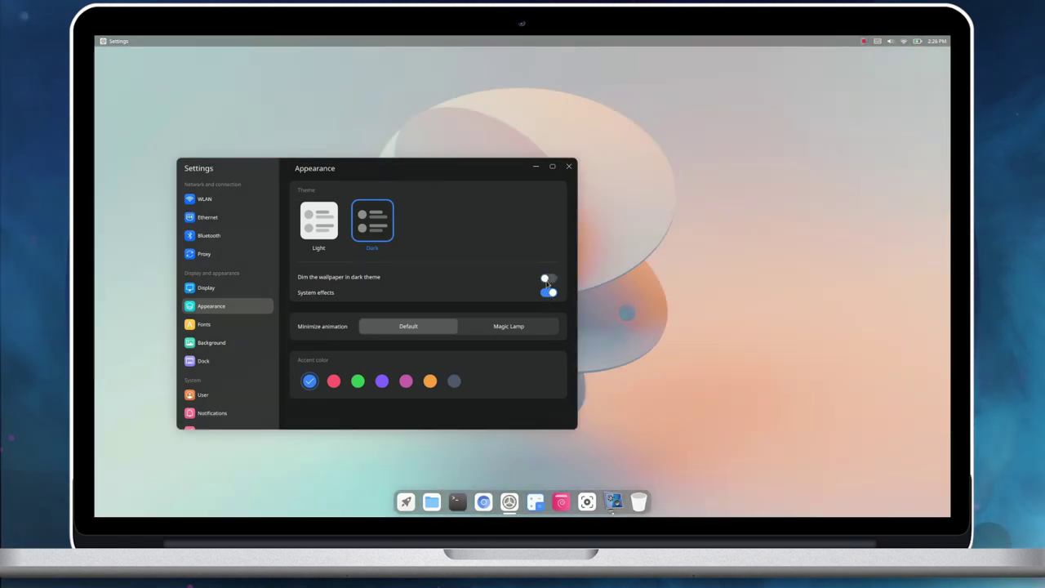
Try minimizing the Settings window with the Magic Lamp animation and again with Default, and minimize the vokoscreenNG window.
{"action": "left_click", "coordinate": [506, 326]}
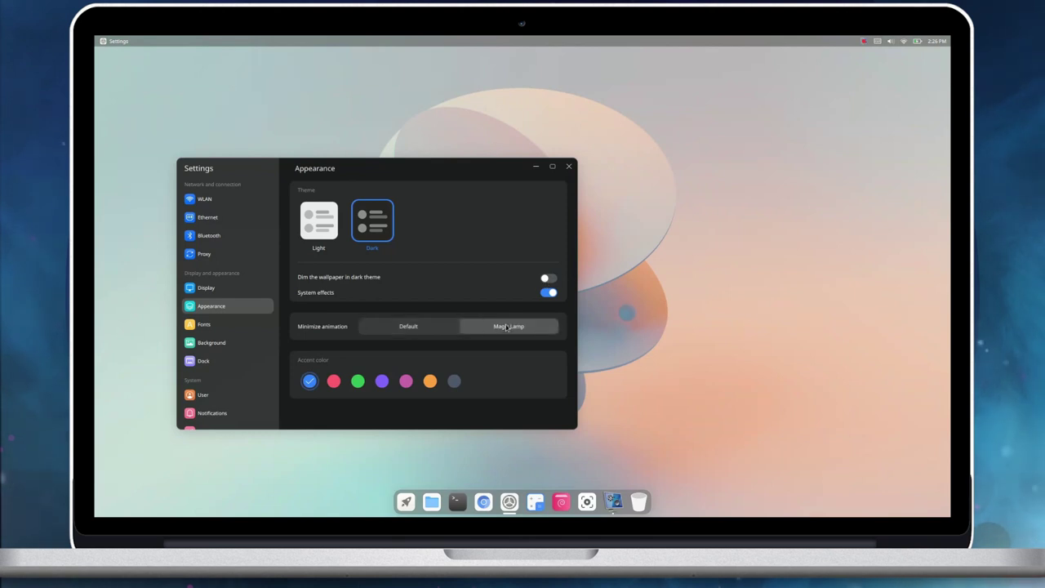
{"action": "left_click", "coordinate": [536, 169]}
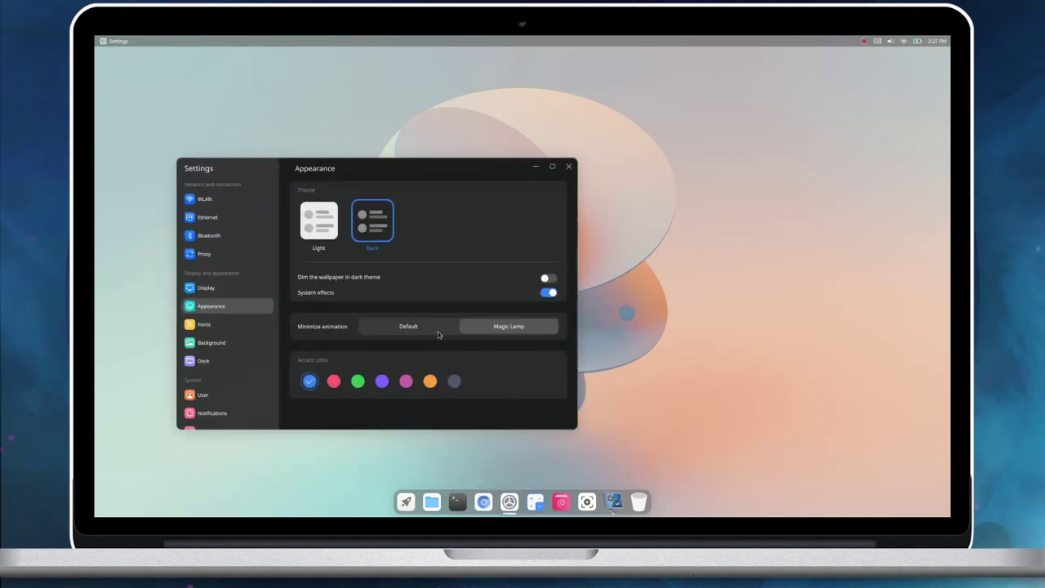
{"action": "left_click", "coordinate": [425, 328]}
{"action": "left_click", "coordinate": [536, 169]}
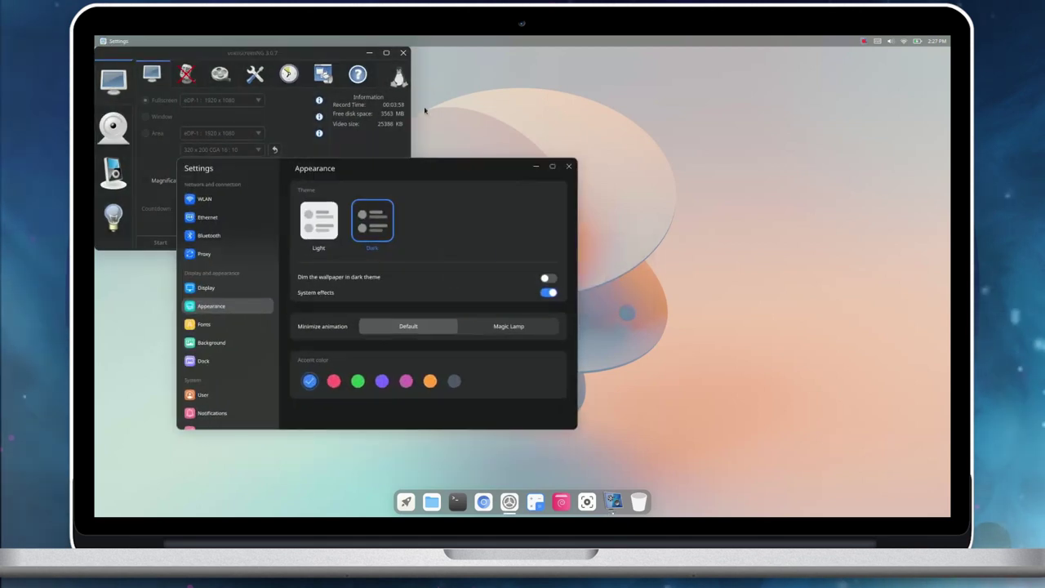
{"action": "left_click", "coordinate": [369, 53]}
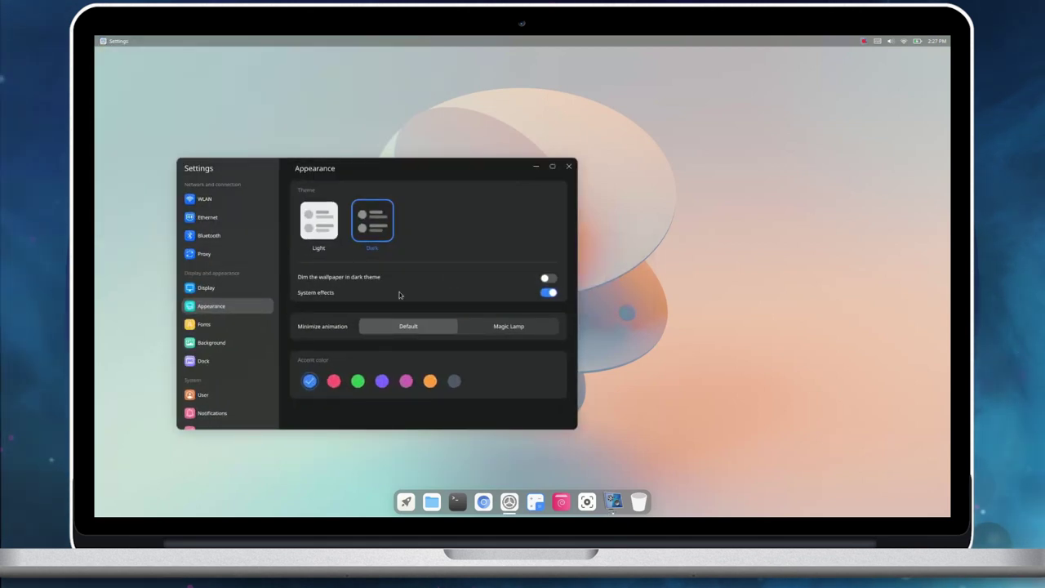
Try the red, purple and dark grey accent colours, restore the blue accent and switch the theme to Light.
{"action": "left_click", "coordinate": [334, 380]}
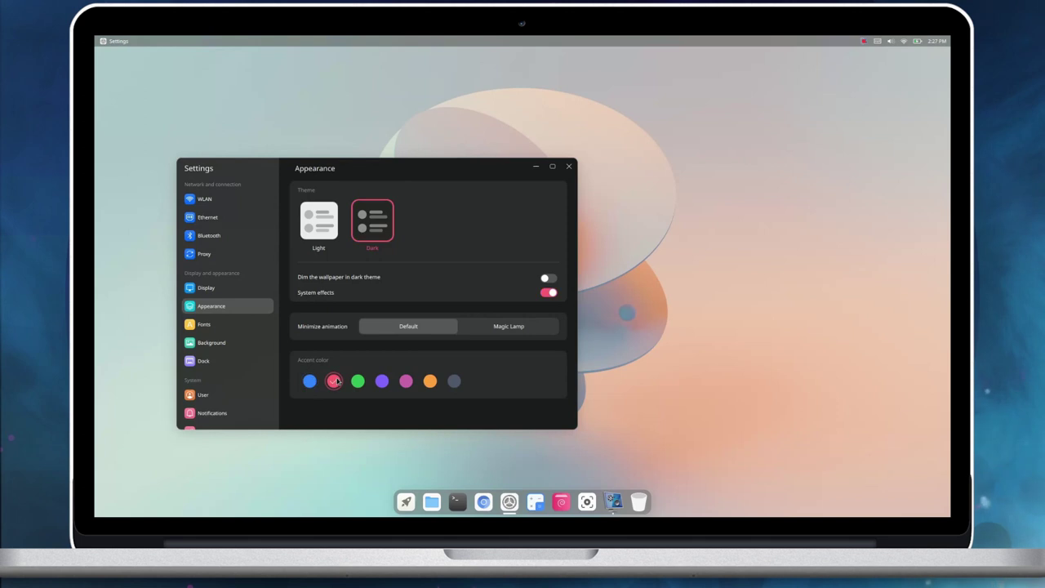
{"action": "left_click", "coordinate": [382, 382]}
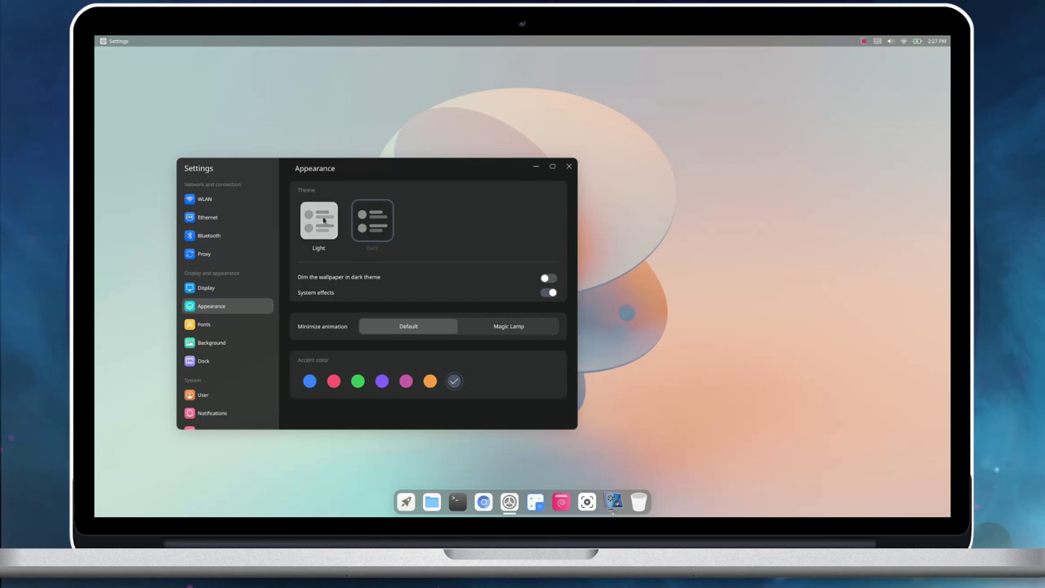
{"action": "left_click", "coordinate": [309, 381]}
{"action": "left_click", "coordinate": [319, 221]}
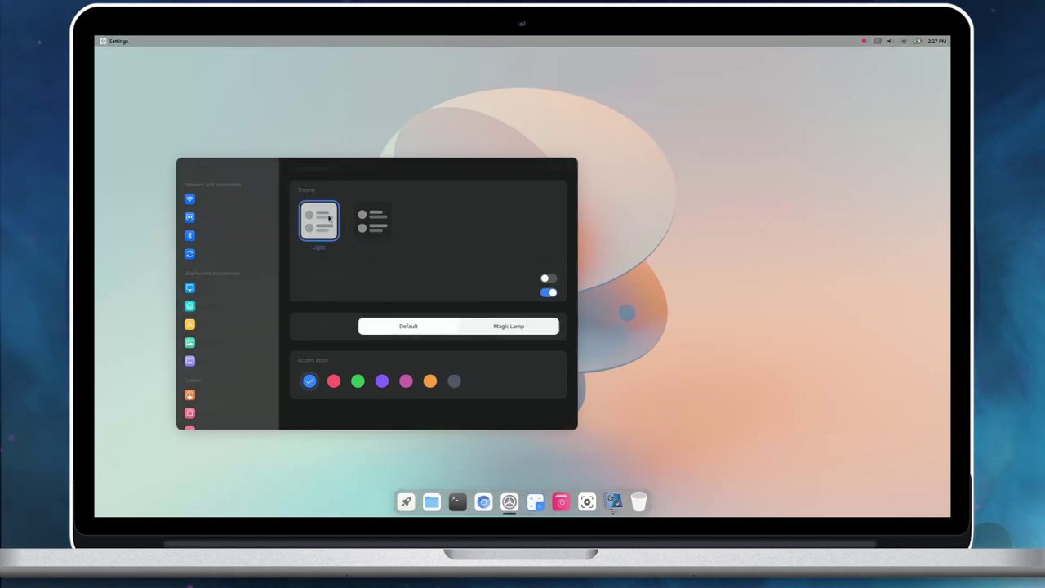
Preview several built-in background pictures, including the magenta and the orange-violet ones, and restore the original pastel wallpaper.
{"action": "left_click", "coordinate": [204, 342]}
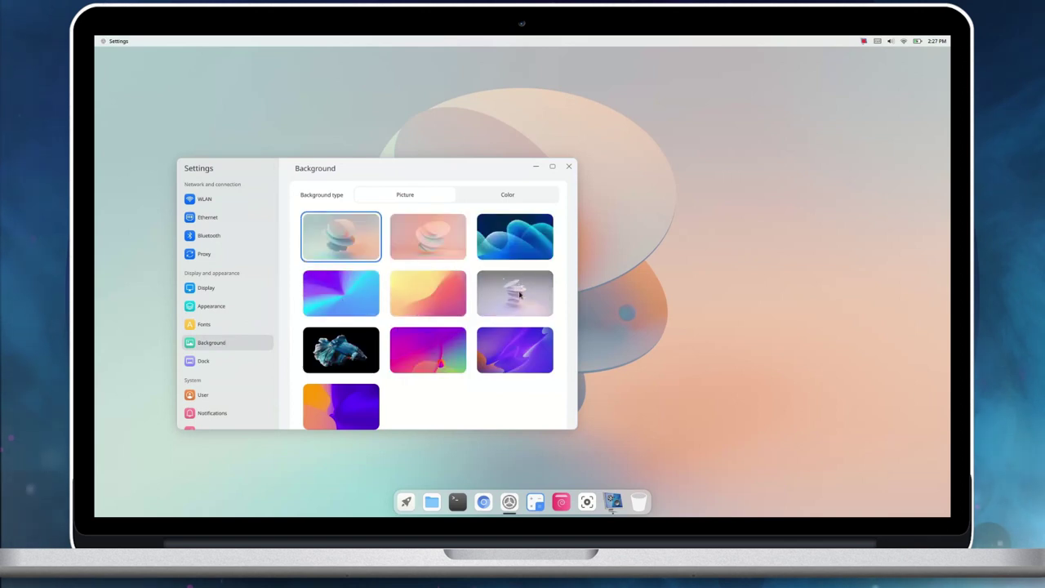
{"action": "left_click", "coordinate": [498, 330]}
{"action": "left_click", "coordinate": [428, 350]}
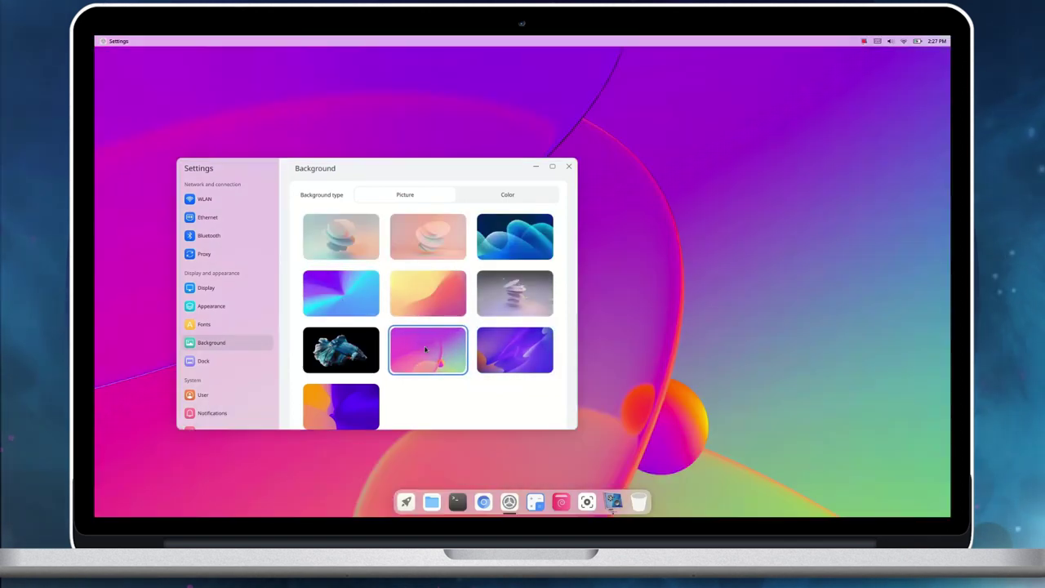
{"action": "left_click", "coordinate": [341, 350]}
{"action": "left_click", "coordinate": [351, 397]}
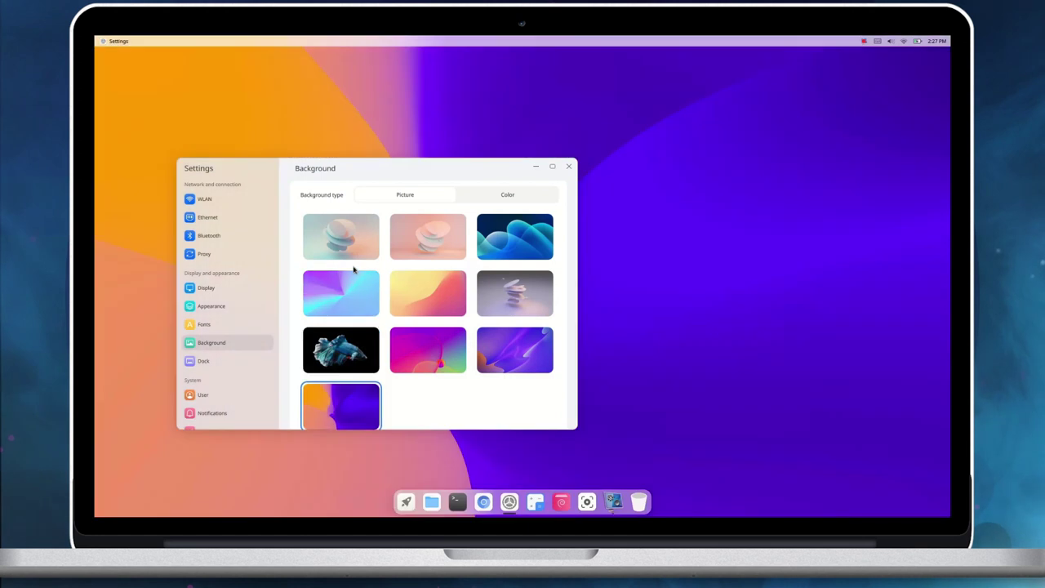
{"action": "left_click", "coordinate": [341, 237]}
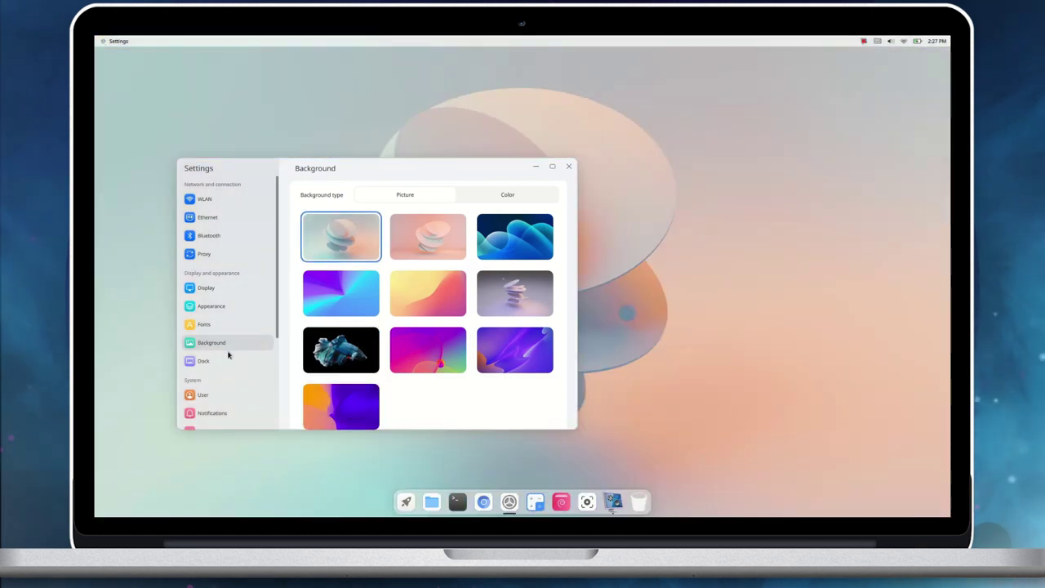
In the Dock settings, try the Full style, return to Center and set the dock's position on screen to Left.
{"action": "left_click", "coordinate": [227, 360]}
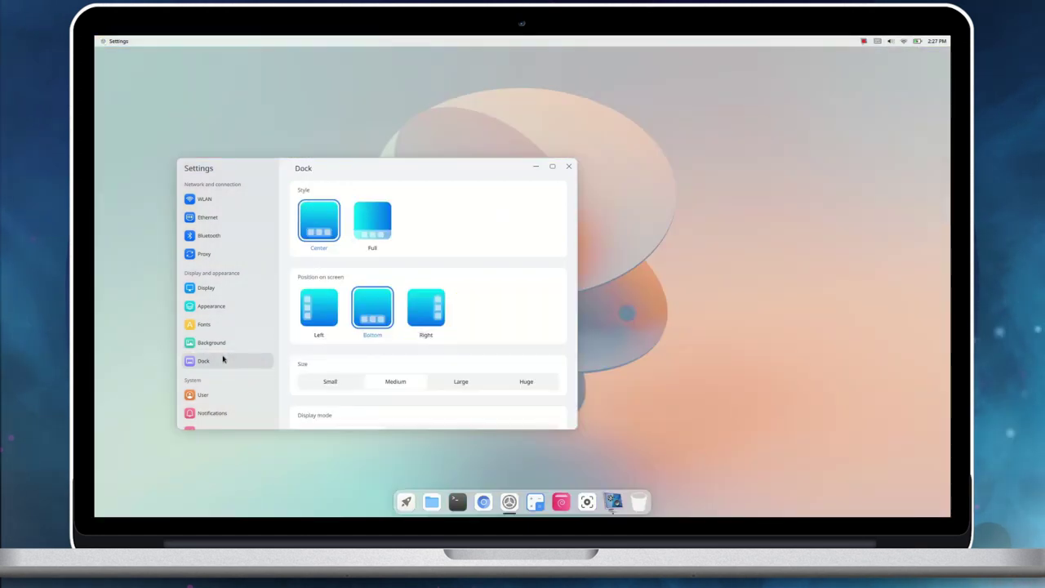
{"action": "left_click", "coordinate": [378, 235]}
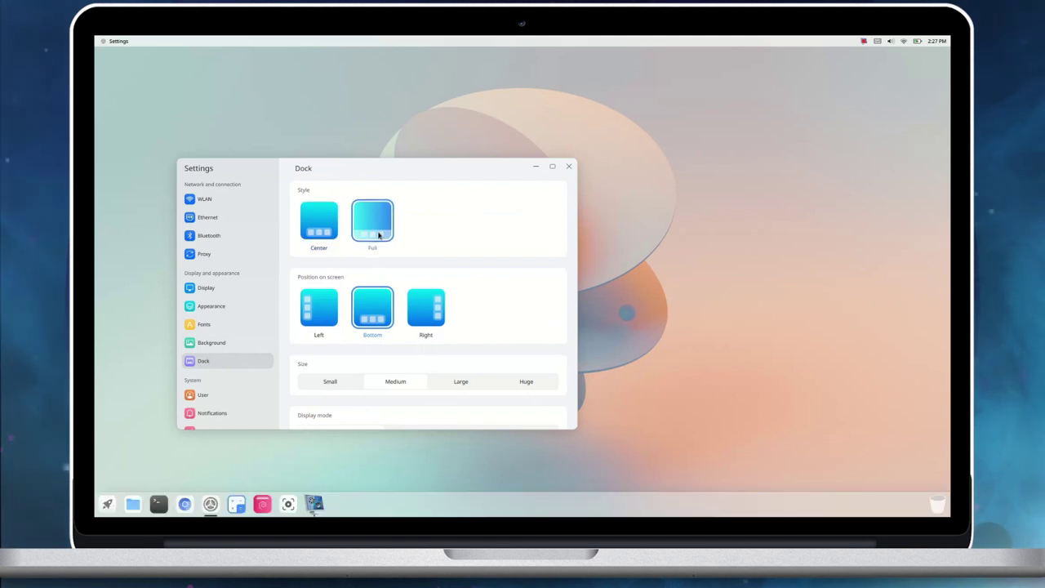
{"action": "left_click", "coordinate": [319, 220]}
{"action": "left_click", "coordinate": [318, 303]}
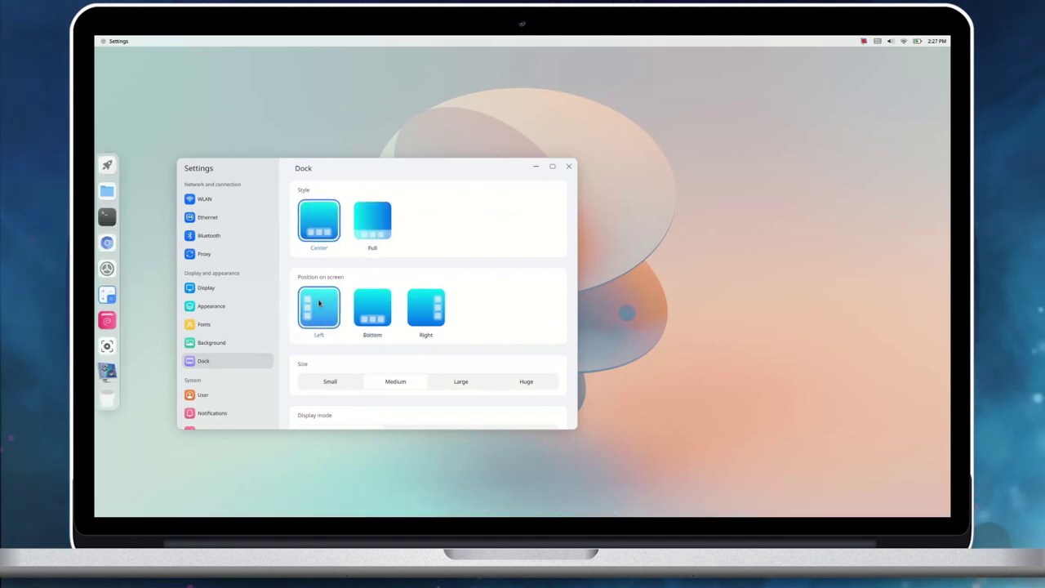
Try the Right position for the dock and set its position on screen to Bottom.
{"action": "left_click", "coordinate": [422, 307]}
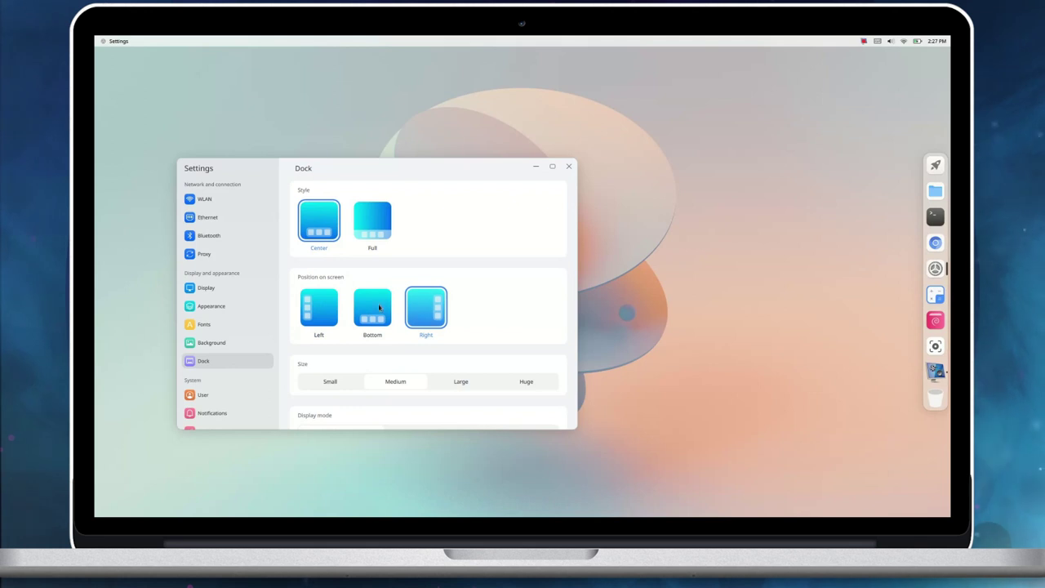
{"action": "left_click", "coordinate": [319, 307]}
{"action": "left_click", "coordinate": [372, 305]}
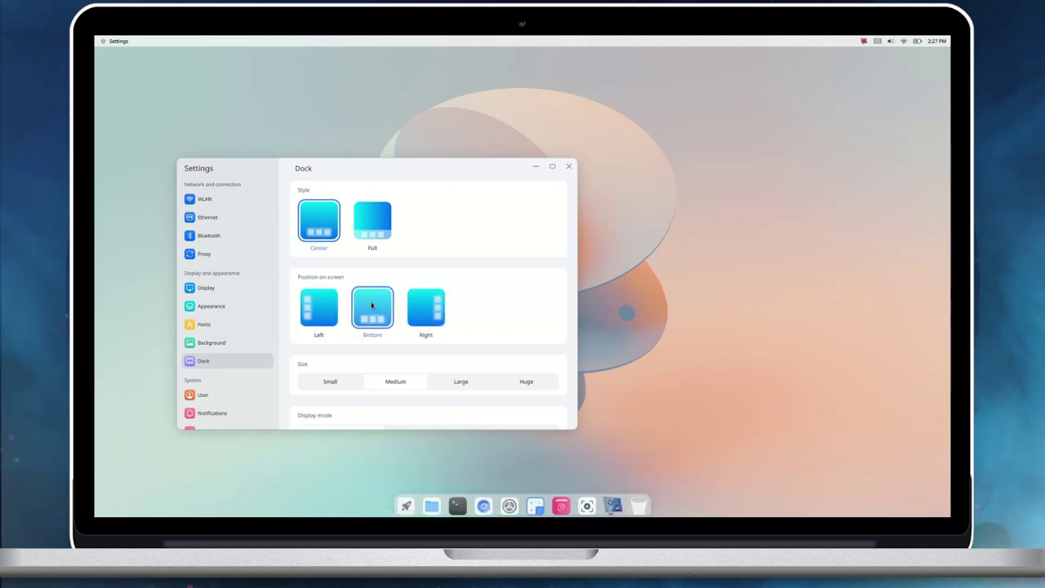
Try the Large, Huge and Small dock sizes and return the size to Medium.
{"action": "left_click", "coordinate": [440, 383]}
{"action": "left_click", "coordinate": [535, 384]}
{"action": "left_click", "coordinate": [331, 385]}
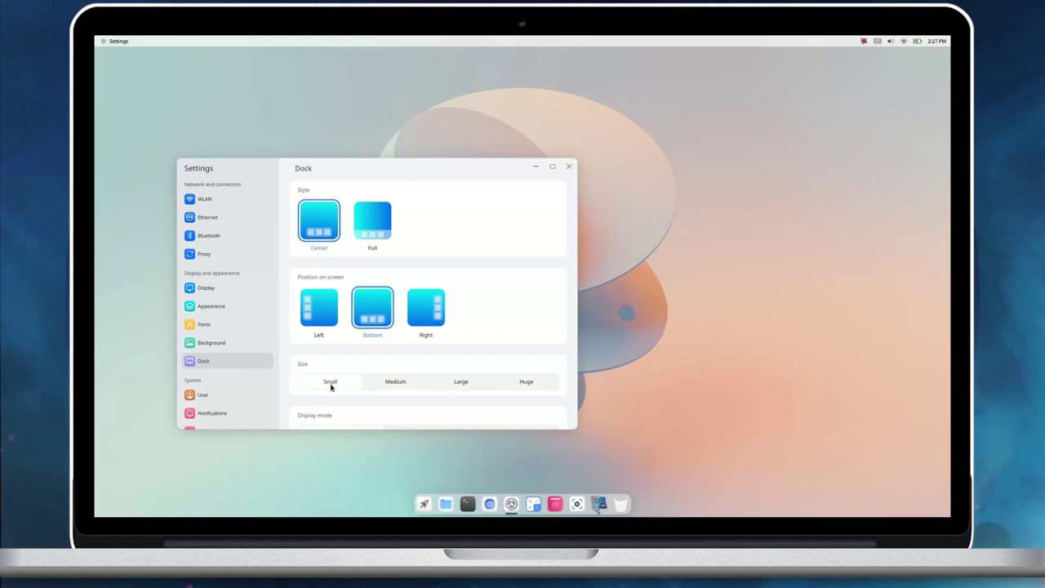
{"action": "left_click", "coordinate": [376, 387]}
{"action": "scroll", "coordinate": [461, 355], "scroll_direction": "down", "scroll_amount": 1}
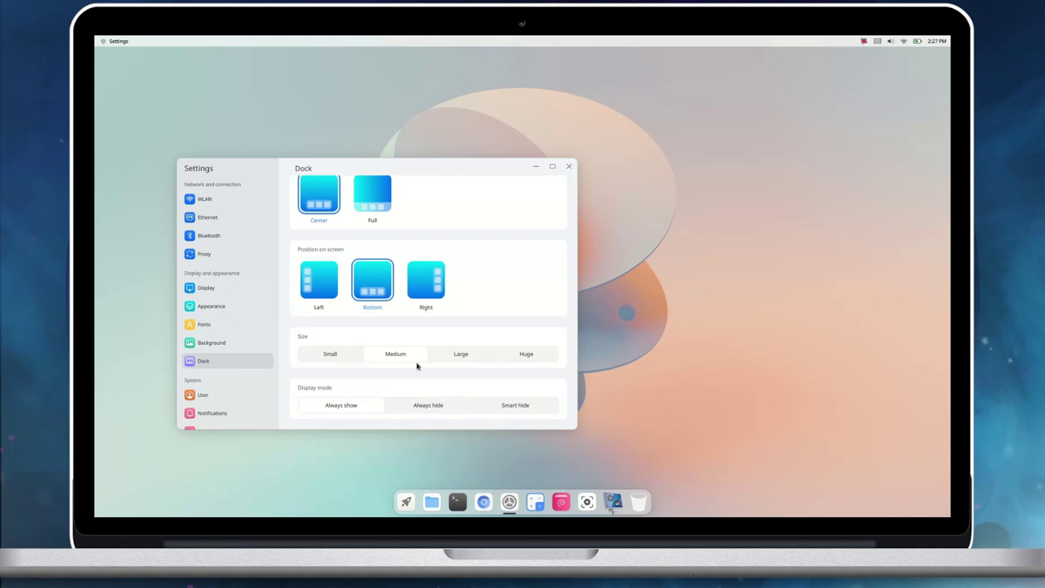
View the Notifications settings and examine the charge history and health in the Battery settings.
{"action": "scroll", "coordinate": [209, 391], "scroll_direction": "down", "scroll_amount": 5}
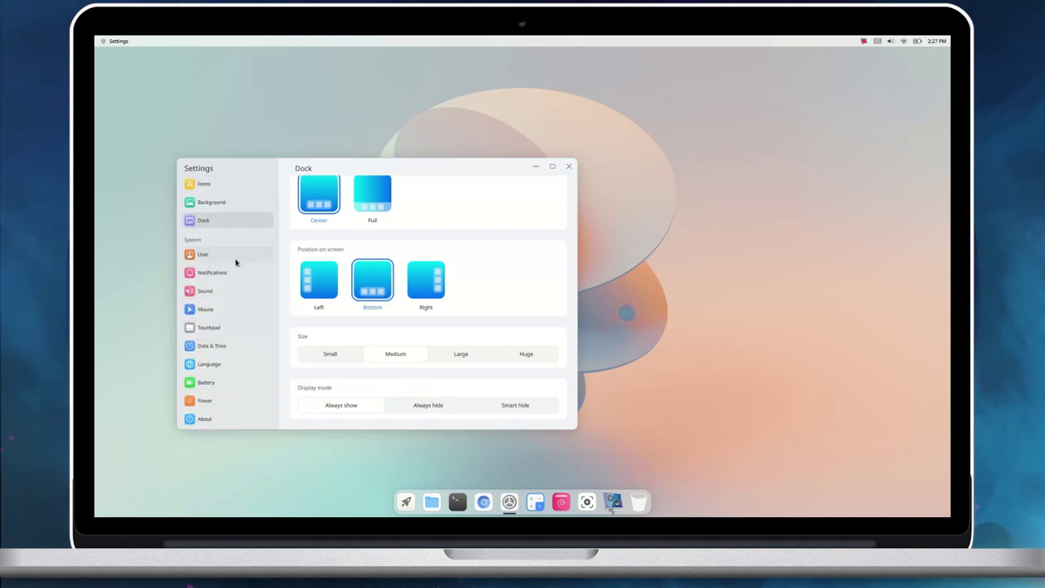
{"action": "left_click", "coordinate": [238, 280]}
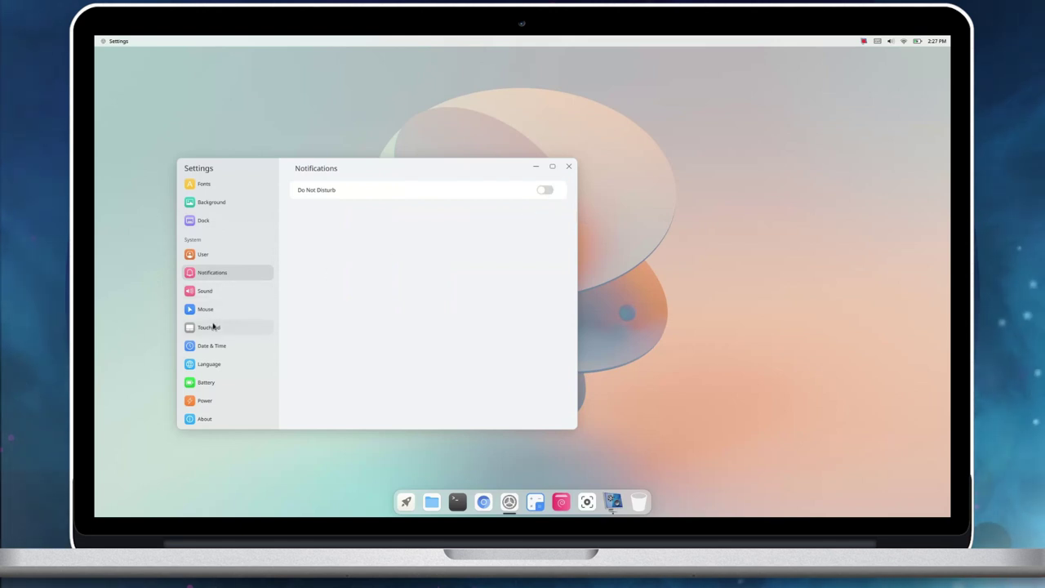
{"action": "left_click", "coordinate": [213, 382]}
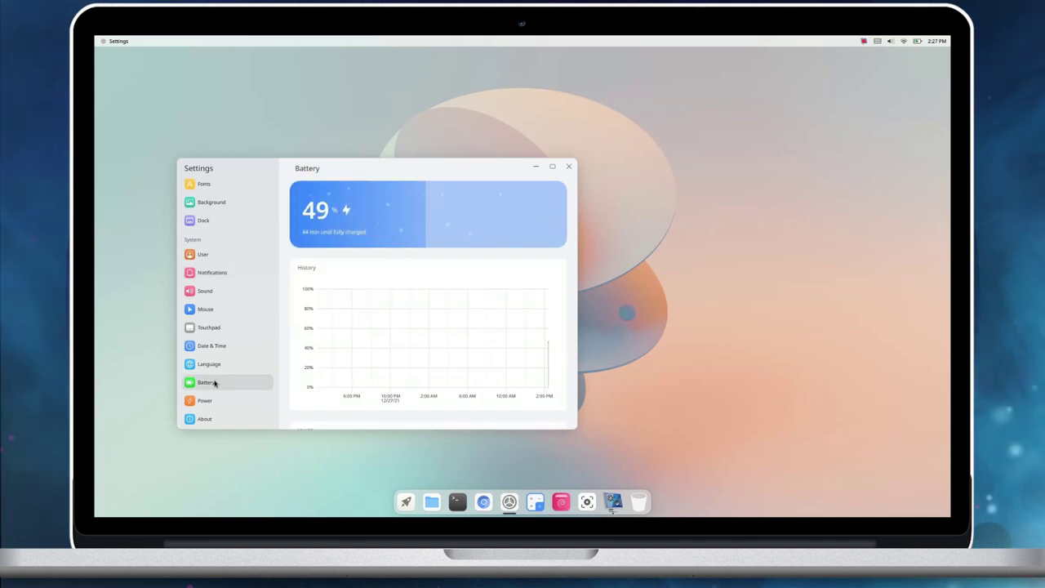
{"action": "scroll", "coordinate": [389, 299], "scroll_direction": "down", "scroll_amount": 3}
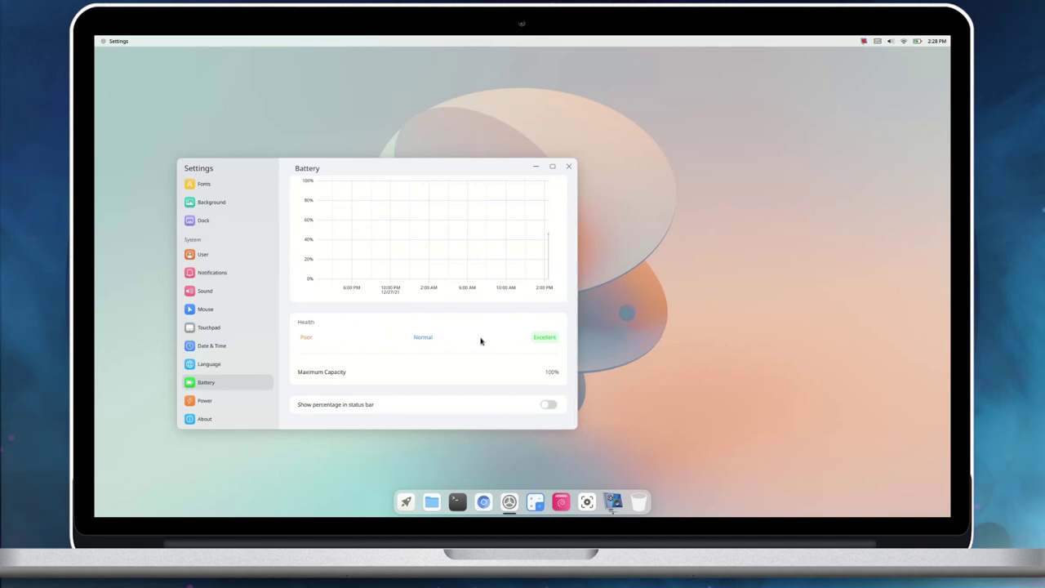
{"action": "scroll", "coordinate": [230, 390], "scroll_direction": "down", "scroll_amount": 1}
In the Power settings, try the Performance mode and switch back to Power Save.
{"action": "left_click", "coordinate": [217, 400]}
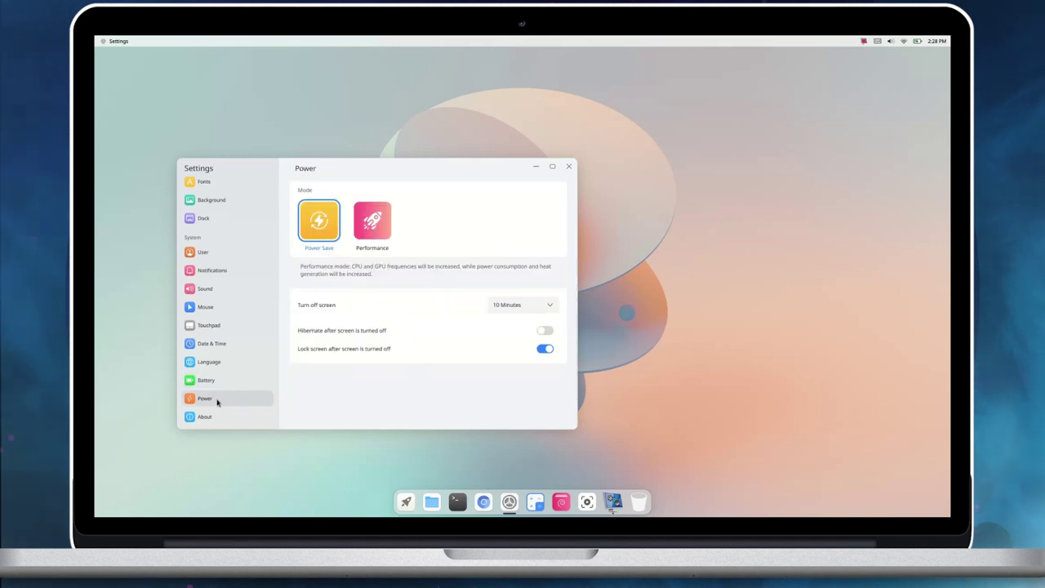
{"action": "left_click", "coordinate": [374, 229]}
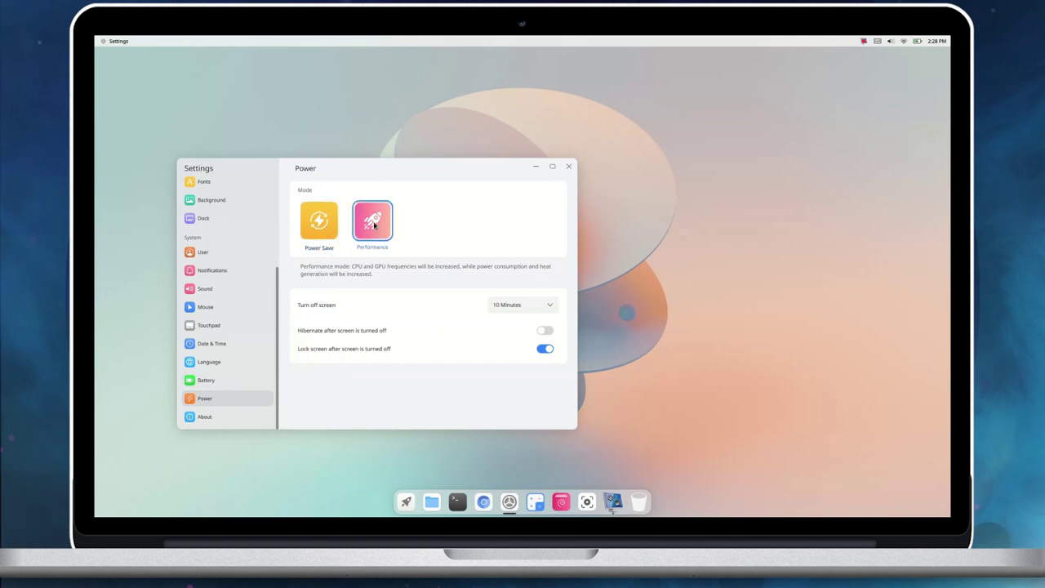
{"action": "left_click", "coordinate": [318, 220]}
Check for a system update from the About page, and close the update window and Settings.
{"action": "left_click", "coordinate": [204, 417]}
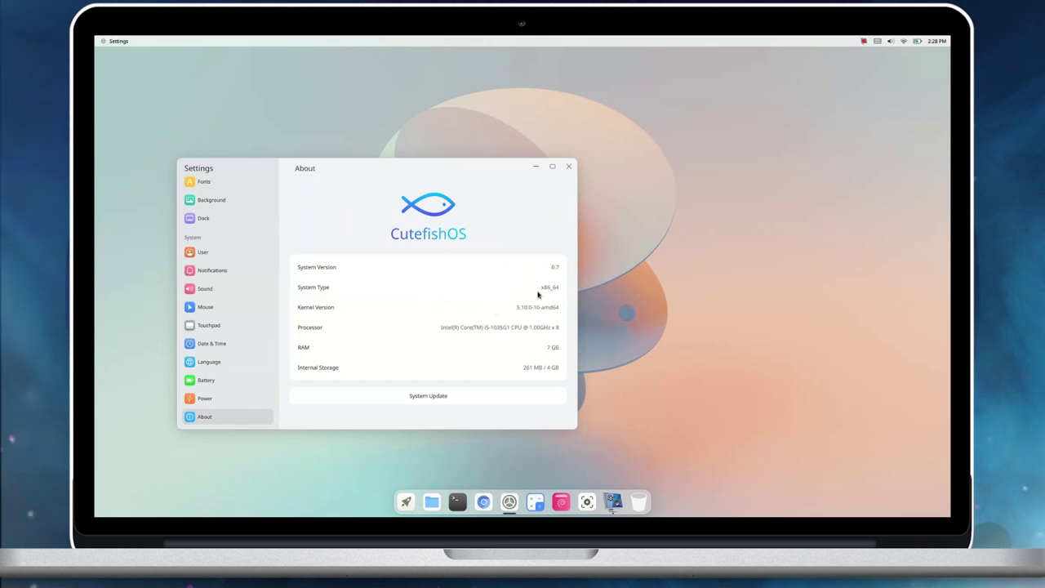
{"action": "left_click_drag", "start_coordinate": [476, 171], "coordinate": [640, 141]}
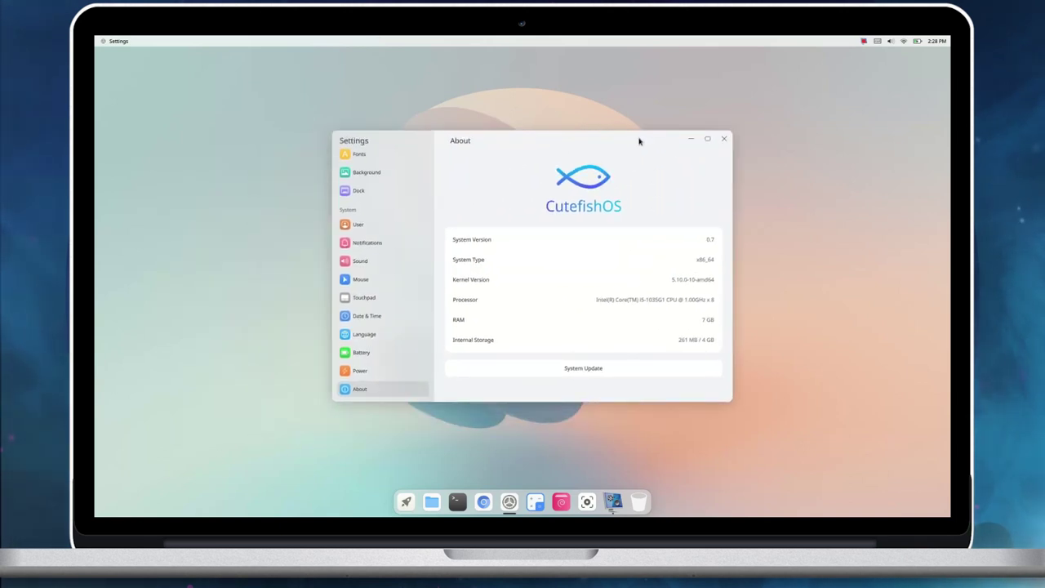
{"action": "left_click", "coordinate": [595, 368]}
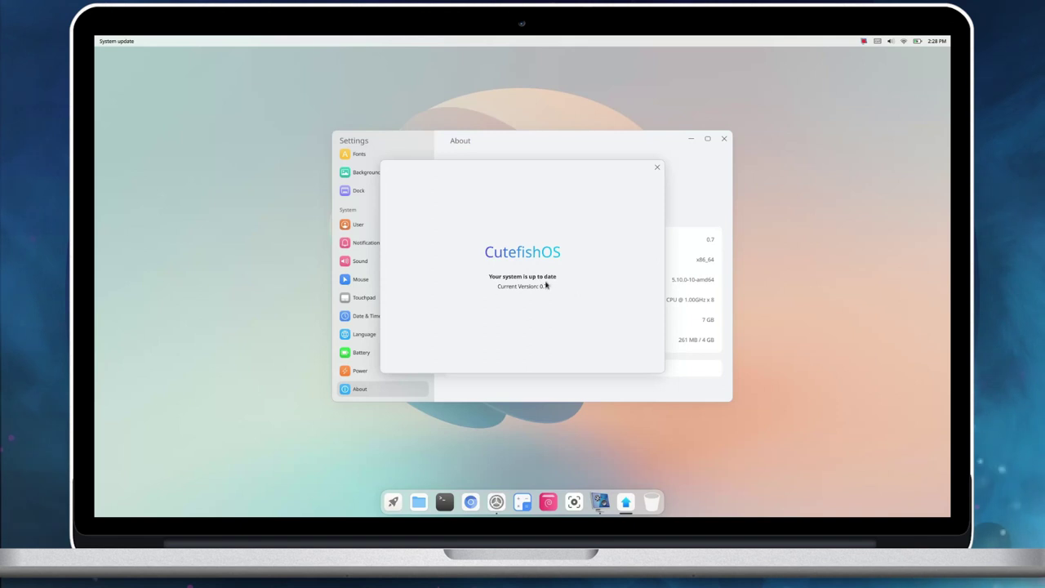
{"action": "left_click", "coordinate": [656, 168]}
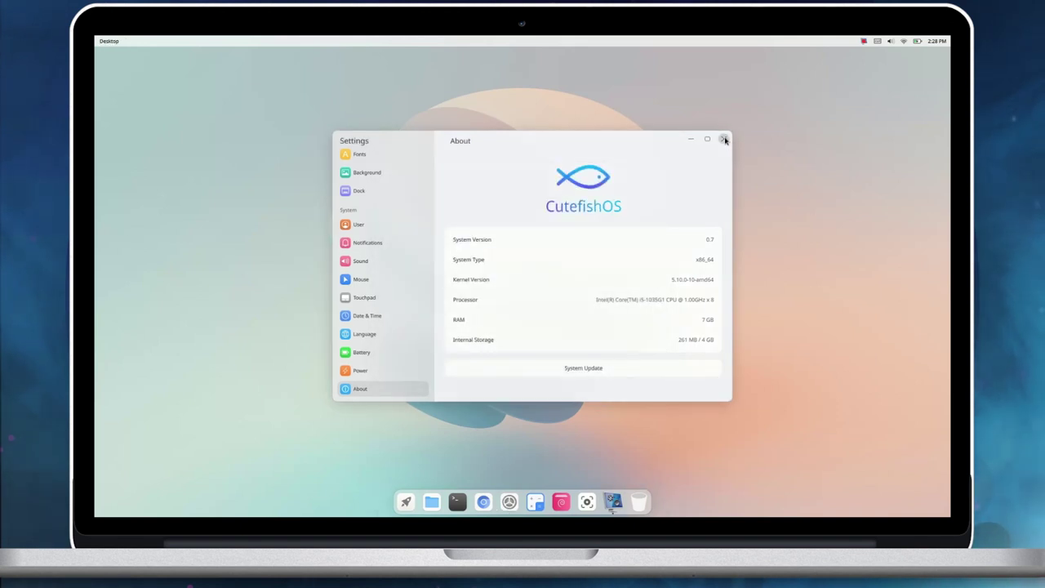
{"action": "left_click", "coordinate": [724, 139]}
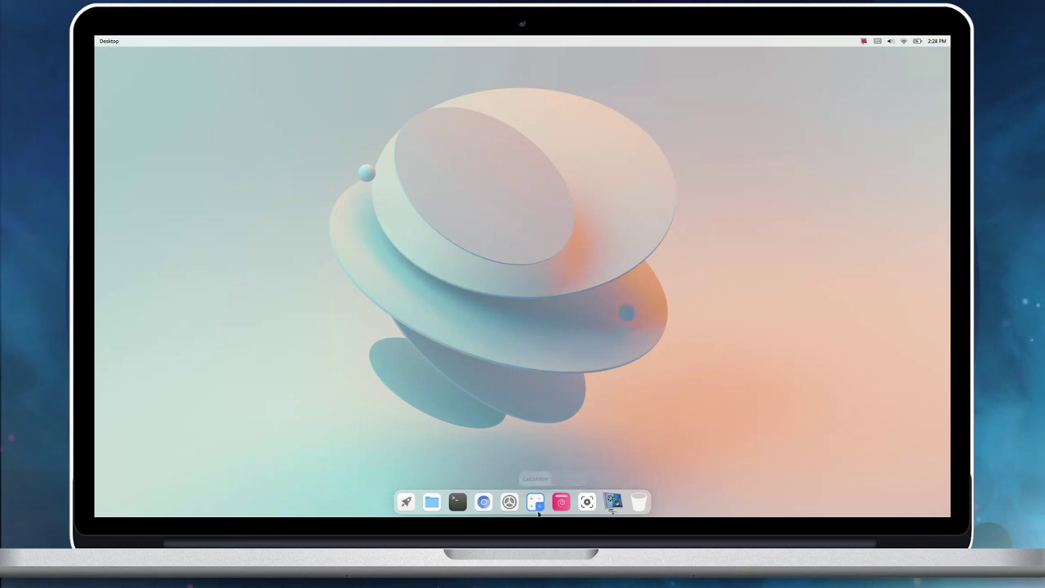
Launch System Monitor by searching the launcher and examine its Processes, Resources and File Systems views.
{"action": "left_click", "coordinate": [406, 505]}
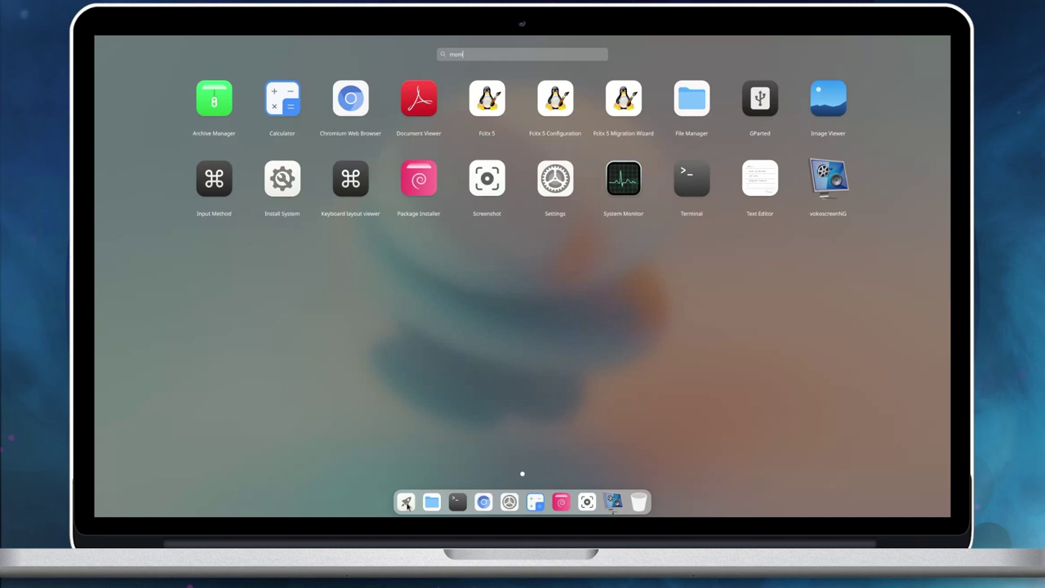
{"action": "left_click", "coordinate": [202, 104]}
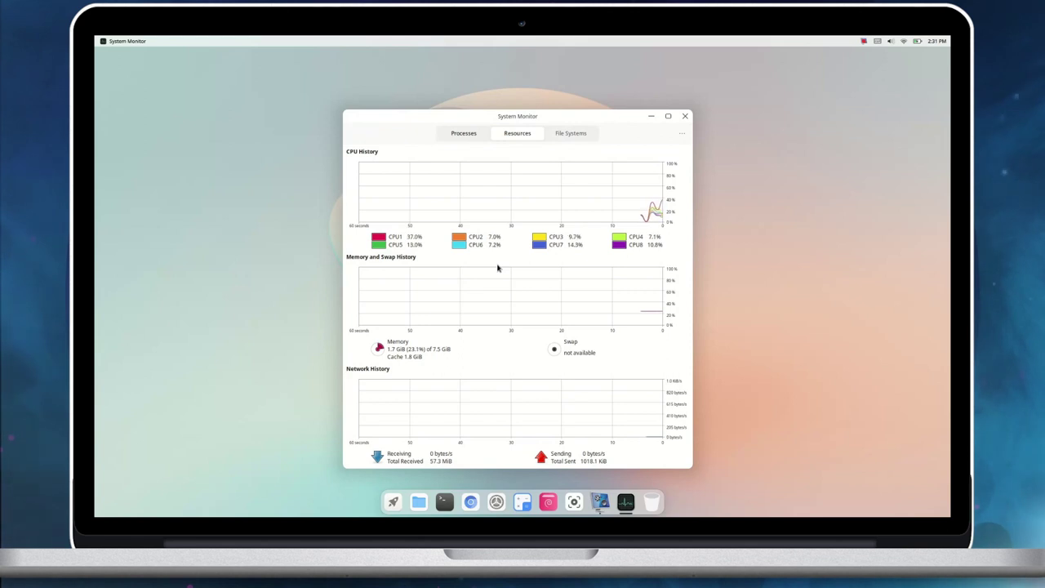
{"action": "left_click", "coordinate": [477, 133]}
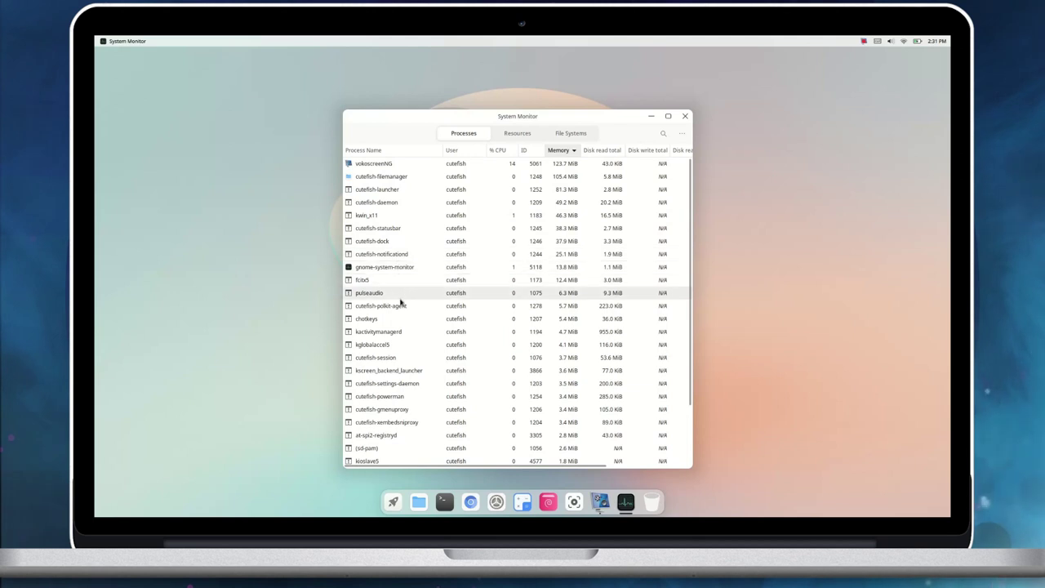
{"action": "left_click", "coordinate": [514, 133]}
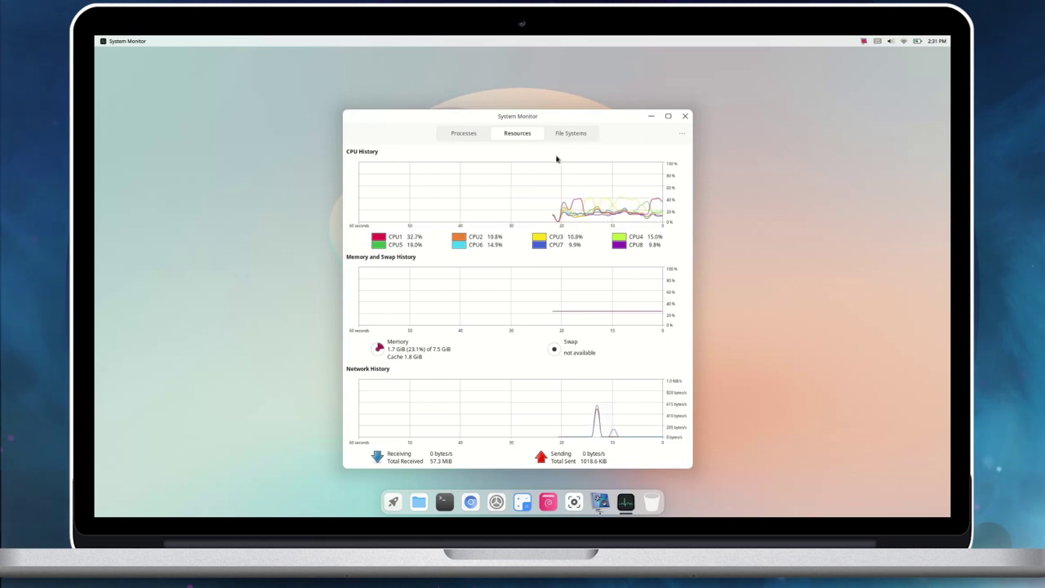
{"action": "left_click", "coordinate": [579, 139]}
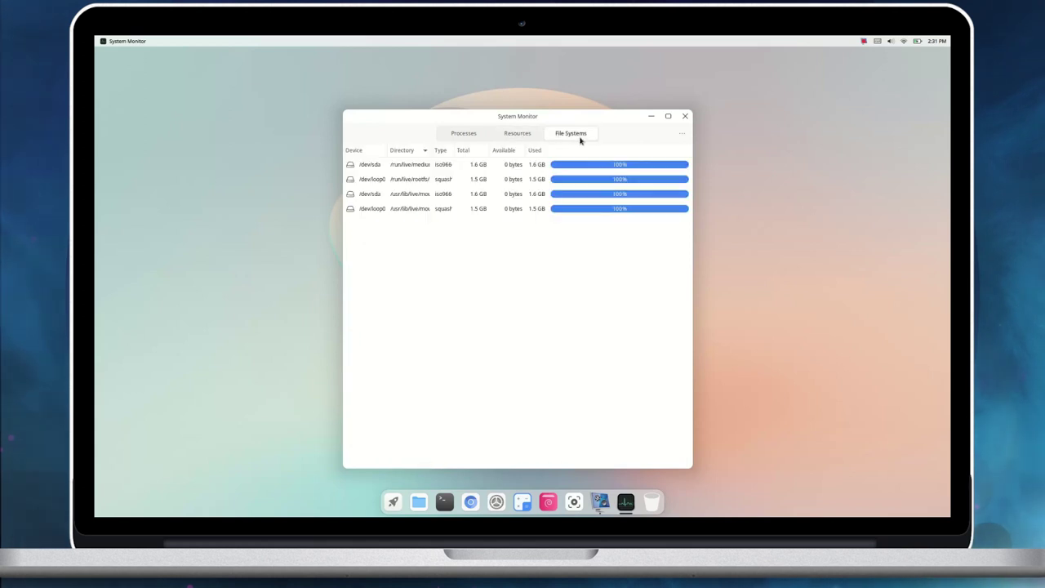
{"action": "left_click", "coordinate": [527, 140]}
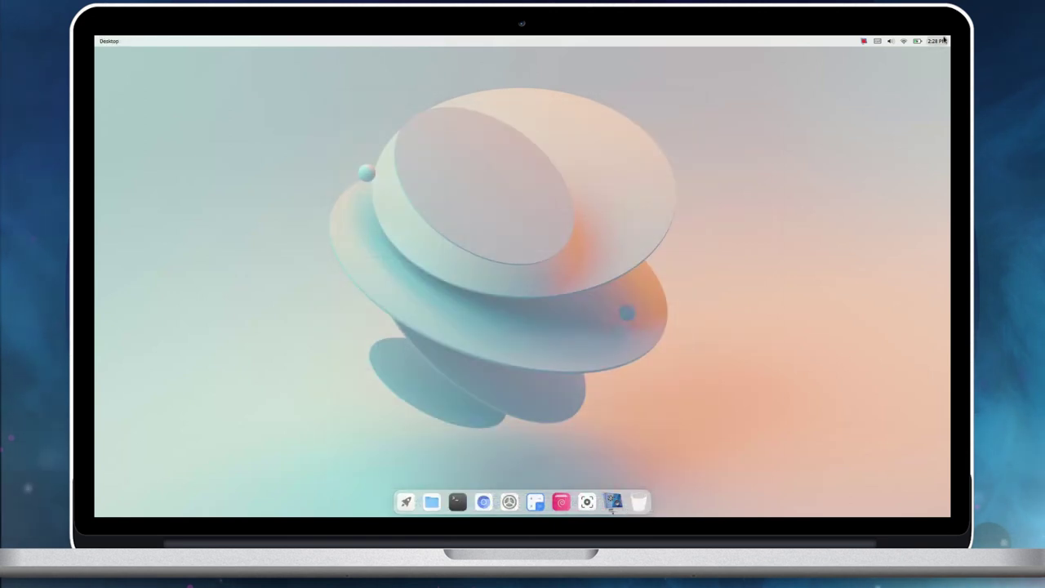
View the Notification Center, and switch Dark Mode on and back off in the quick settings.
{"action": "left_click", "coordinate": [943, 40]}
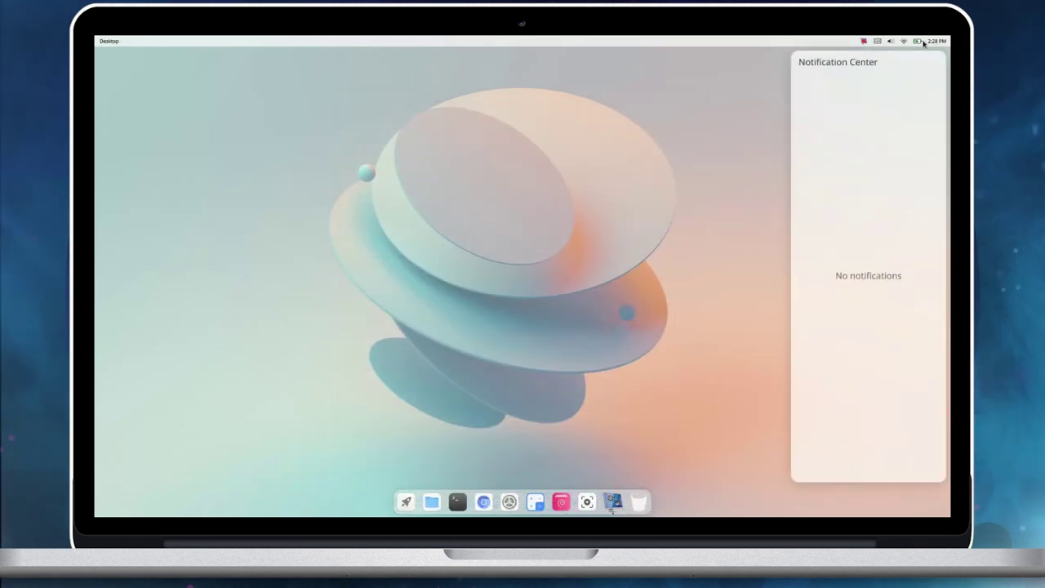
{"action": "left_click", "coordinate": [923, 40]}
{"action": "left_click", "coordinate": [910, 41]}
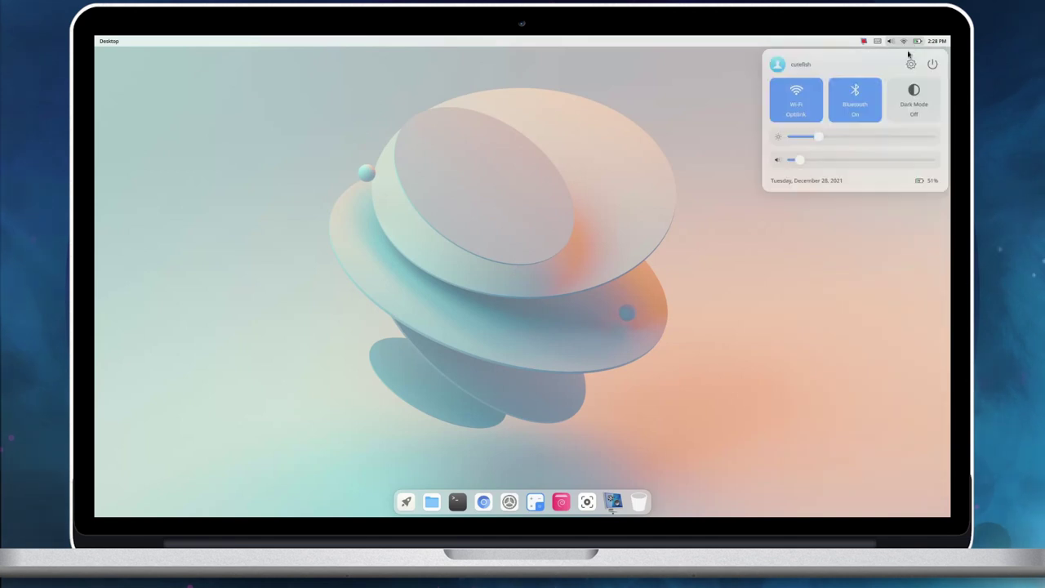
{"action": "left_click", "coordinate": [906, 104]}
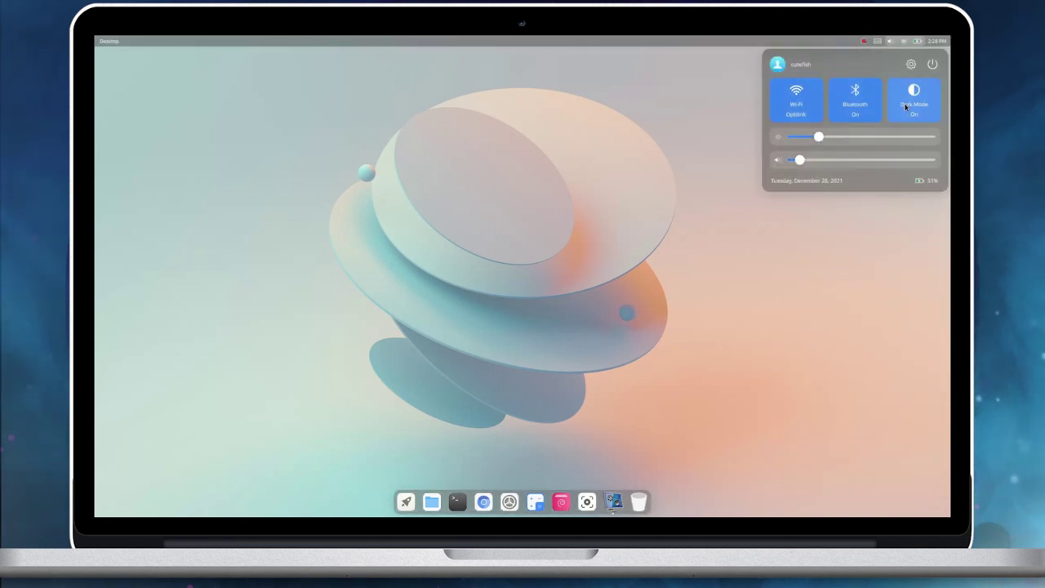
{"action": "left_click", "coordinate": [908, 94]}
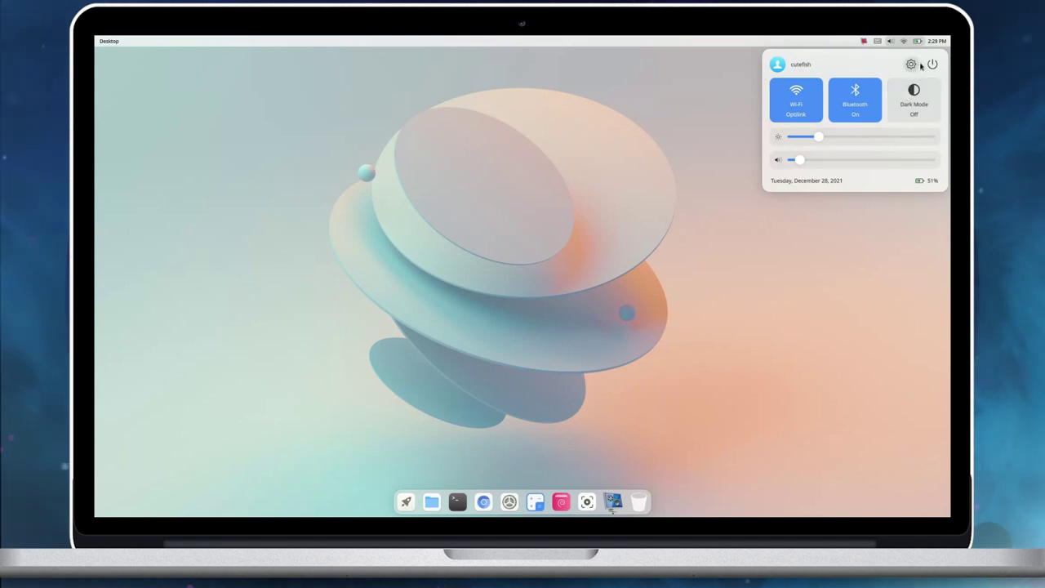
{"action": "left_click", "coordinate": [883, 43]}
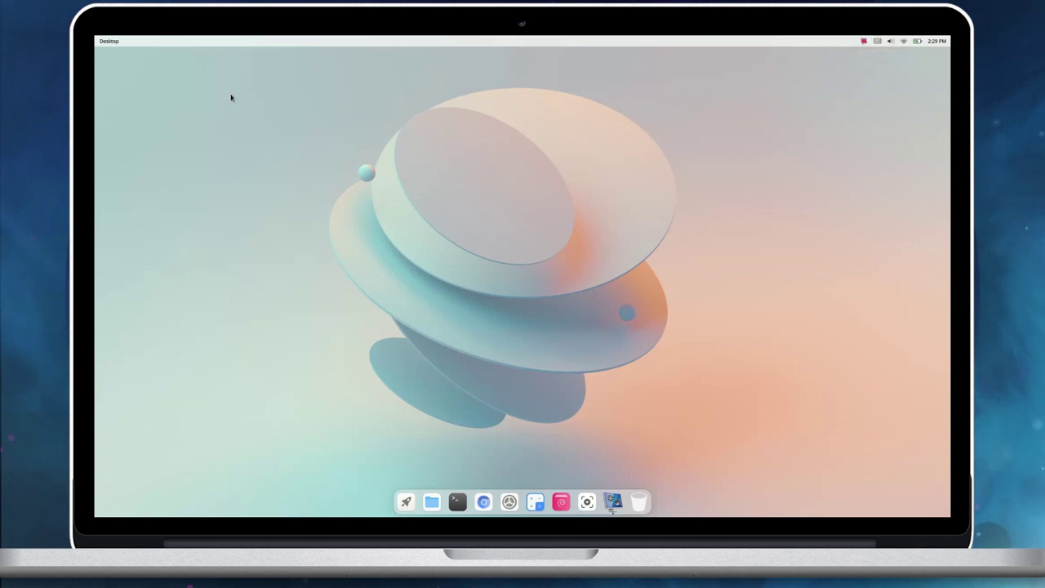
Open the session's power options screen from the quick settings.
{"action": "left_click", "coordinate": [890, 42]}
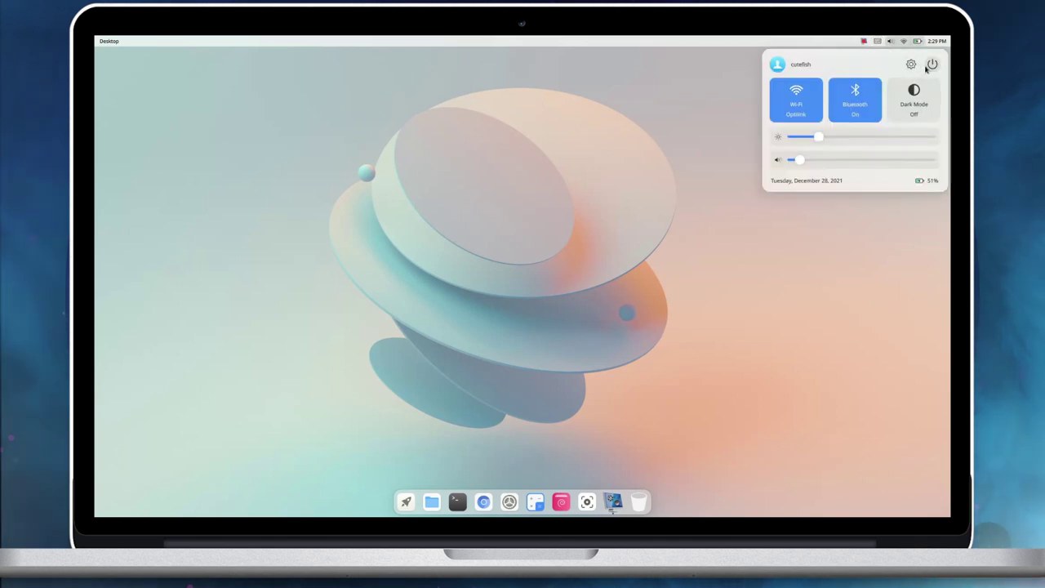
{"action": "left_click", "coordinate": [927, 70]}
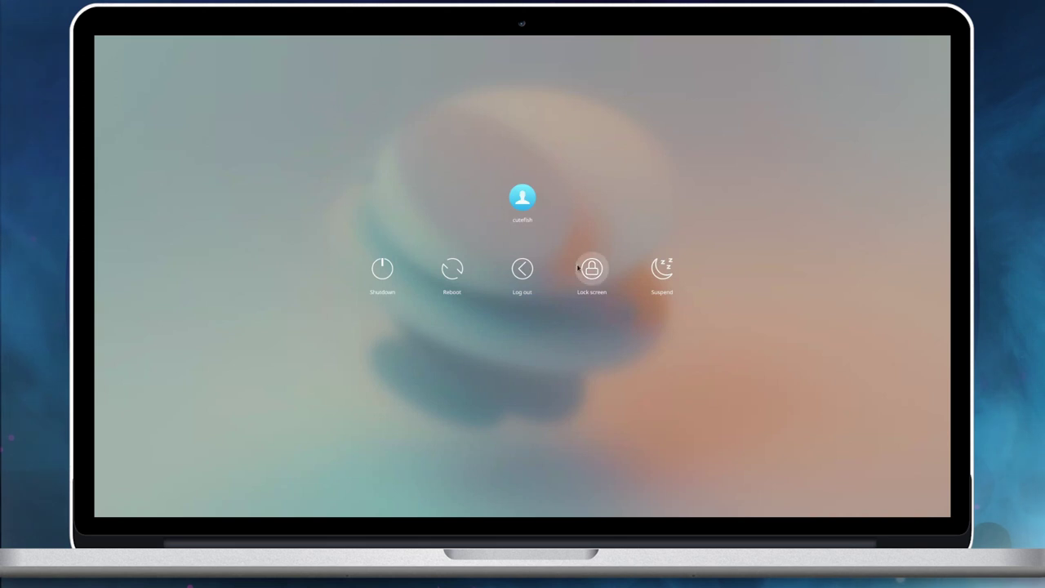